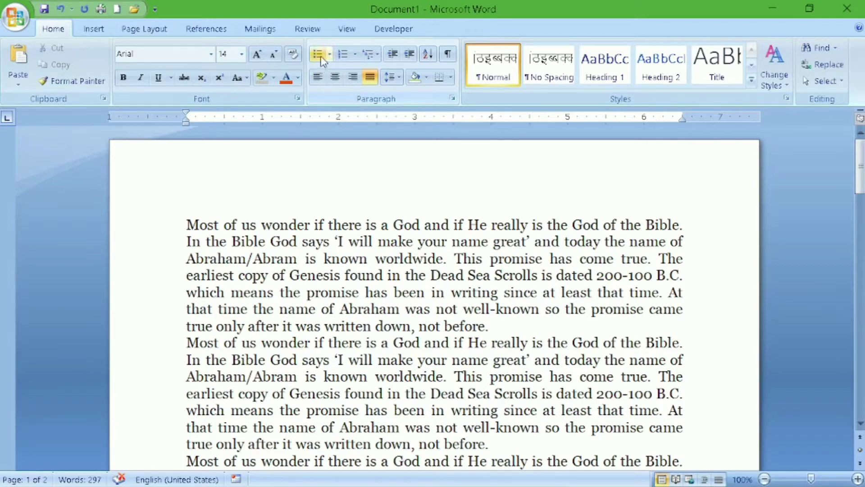
# - Format the nine names Olivia through Evelyn as a list with checkmark bullets
pyautogui.scroll(-3, 326, 237)
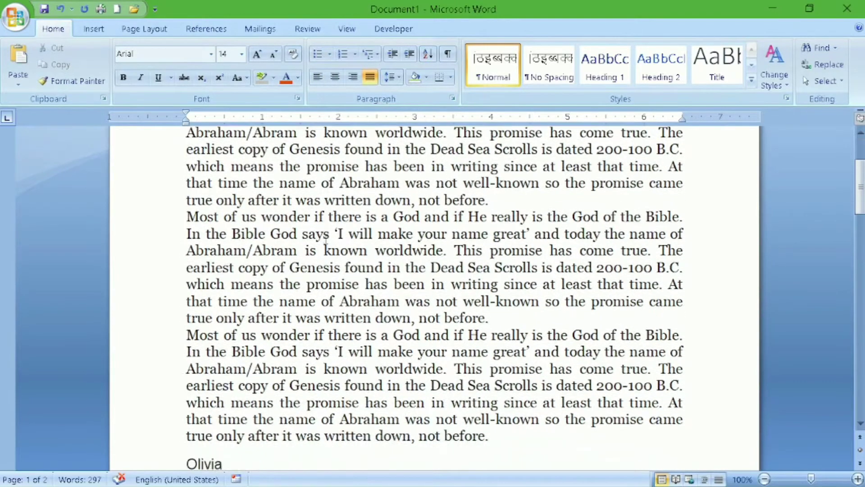
pyautogui.scroll(-2, 326, 238)
pyautogui.scroll(-3, 326, 238)
pyautogui.scroll(-1, 325, 240)
pyautogui.scroll(-1, 324, 239)
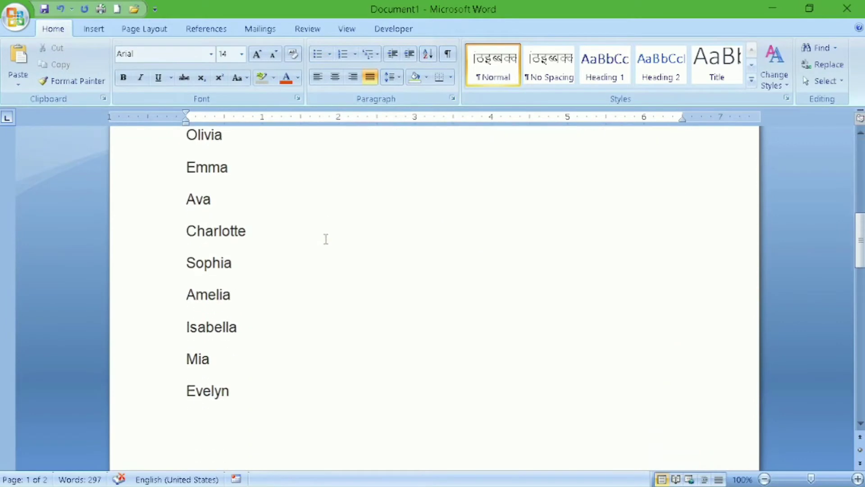
pyautogui.scroll(1, 273, 329)
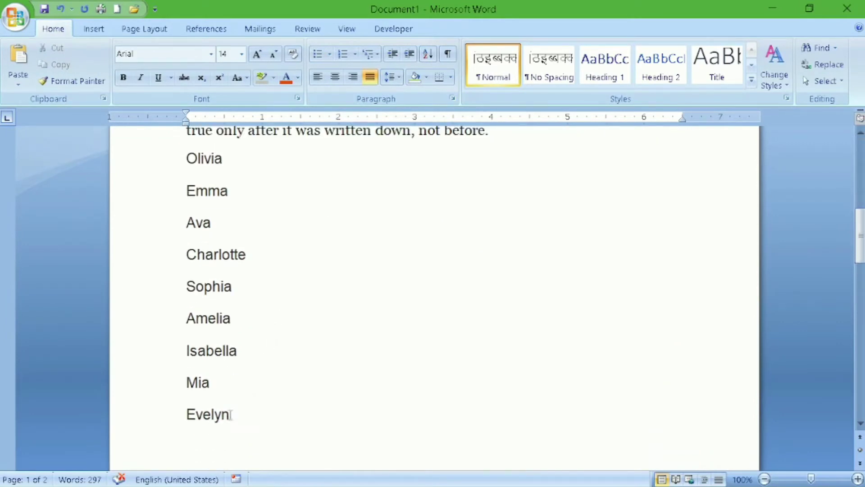
pyautogui.moveTo(231, 413)
pyautogui.mouseDown()
pyautogui.moveTo(201, 239)
pyautogui.moveTo(186, 235)
pyautogui.mouseUp()
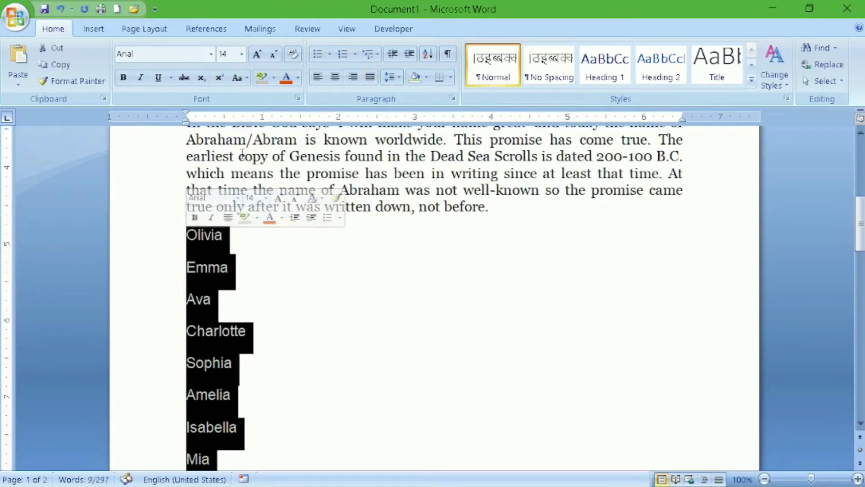
pyautogui.click(320, 55)
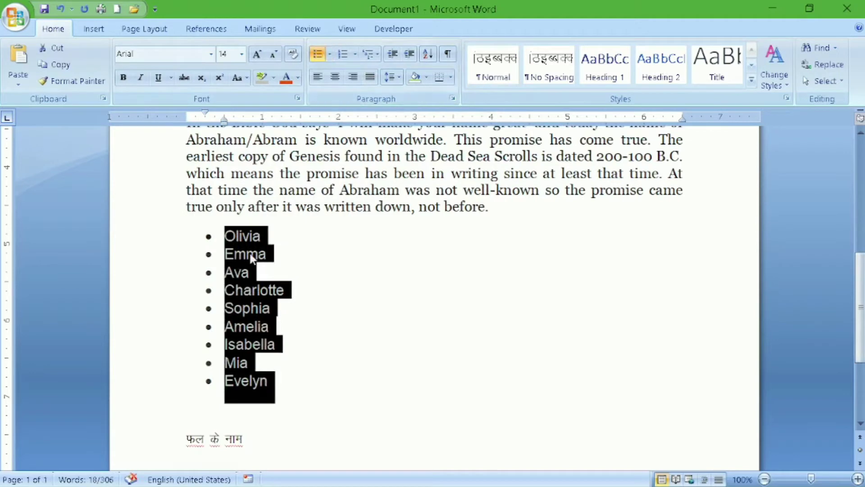
pyautogui.click(330, 54)
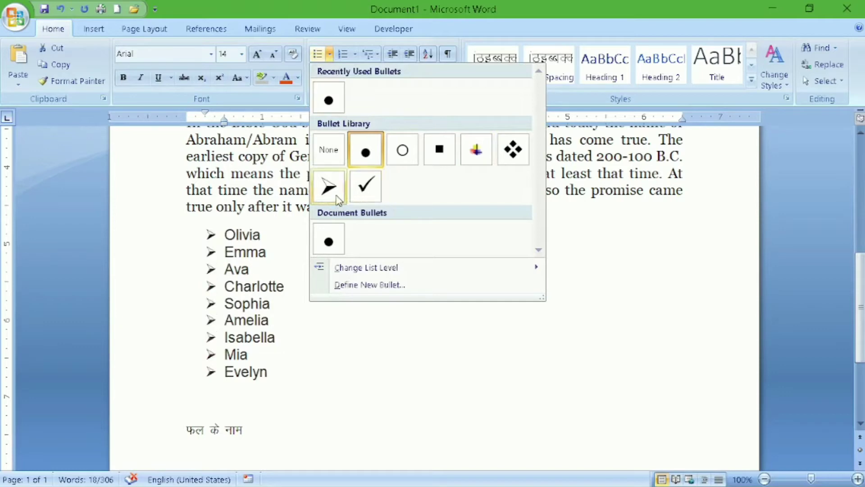
pyautogui.click(365, 193)
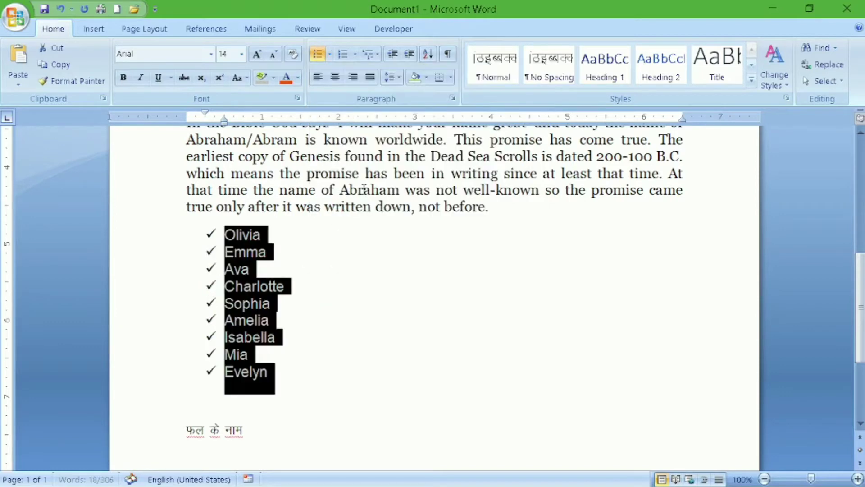
pyautogui.click(351, 341)
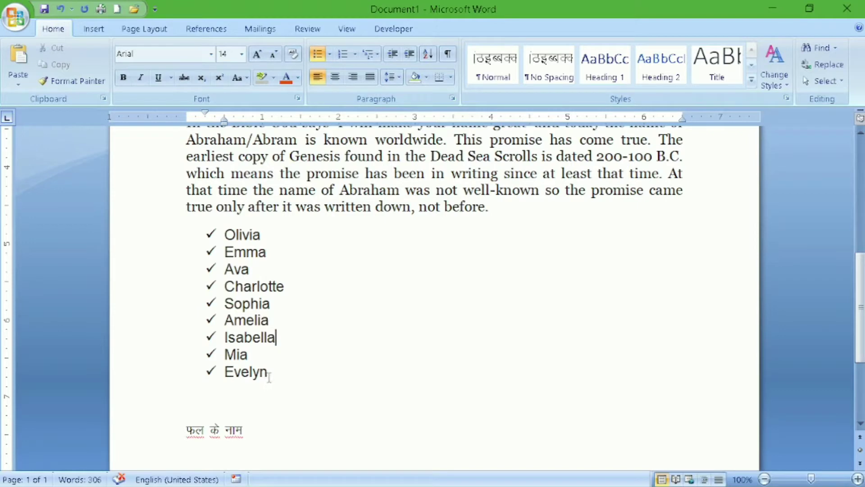
# - Convert the checkmark names into a 1. 2. 3. numbered list and add an empty tenth item
pyautogui.moveTo(270, 381); pyautogui.dragTo(219, 232)
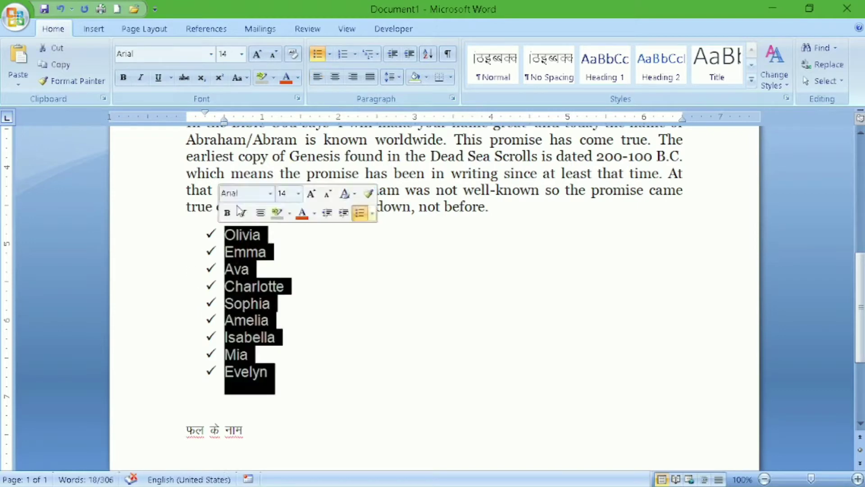
pyautogui.click(344, 55)
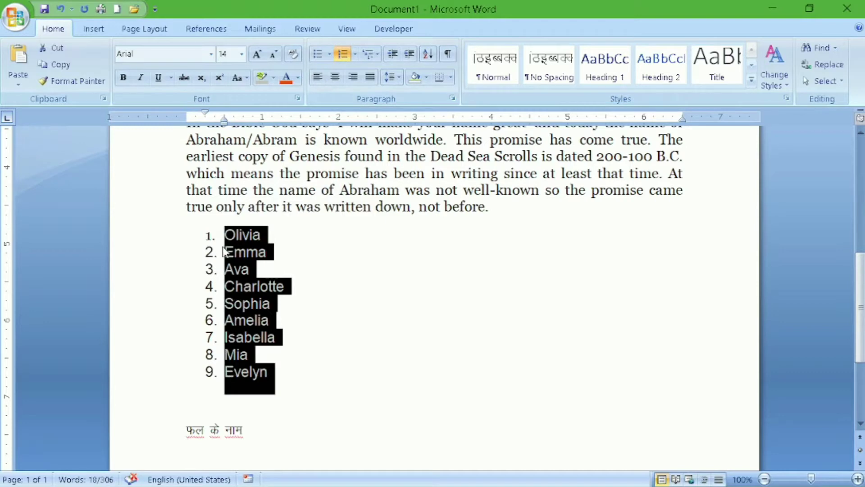
pyautogui.click(276, 375)
pyautogui.press('Return')
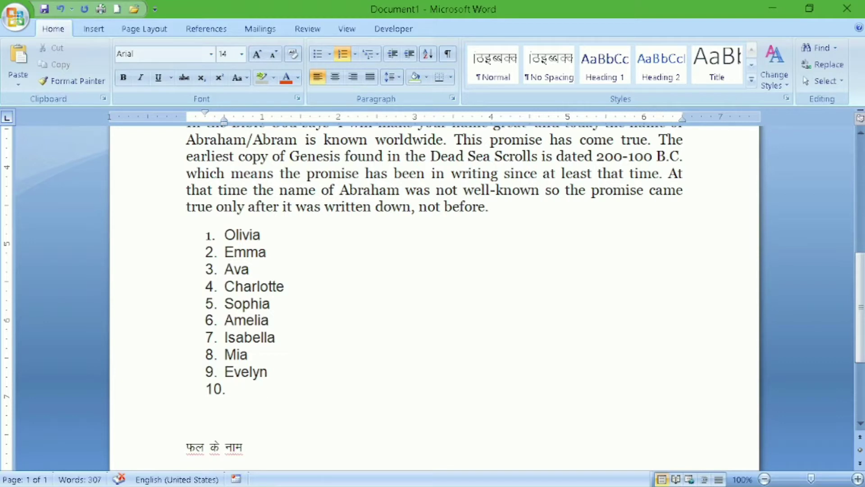
pyautogui.click(356, 54)
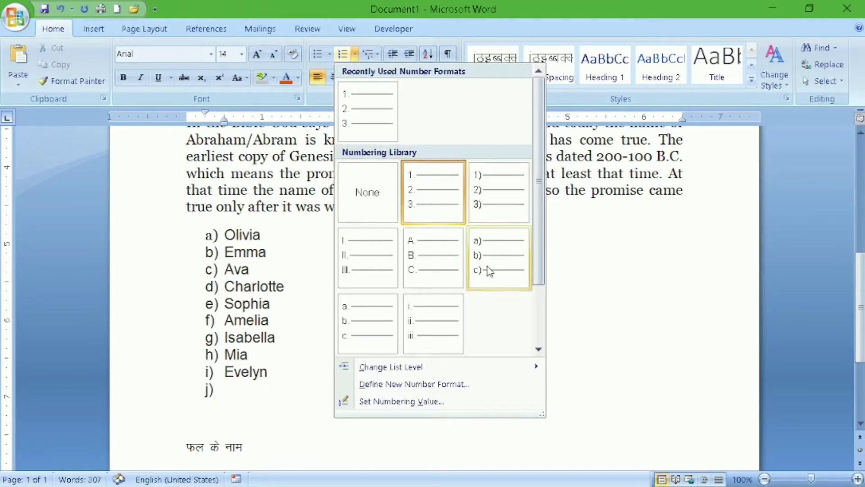
pyautogui.click(426, 190)
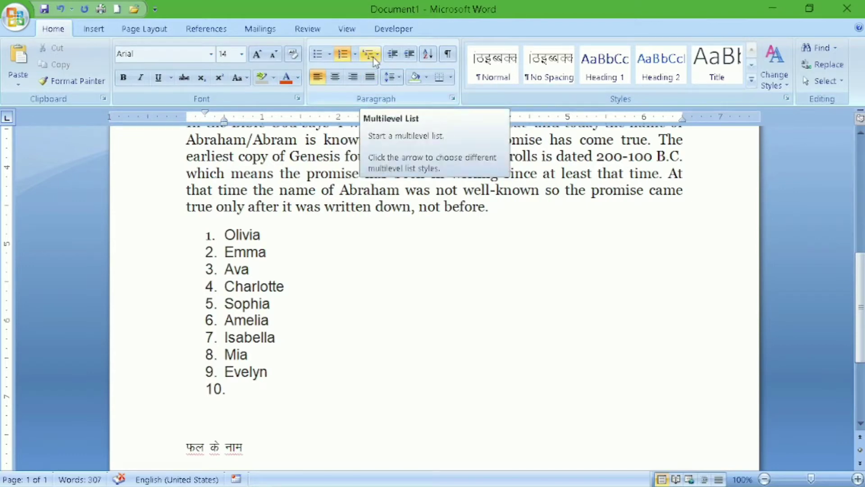
# - Apply the symbol-bulleted multilevel list style to the Hindi line फल के नाम
pyautogui.press('Down')
pyautogui.press('Down')
pyautogui.hotkey('shift', 'Down')
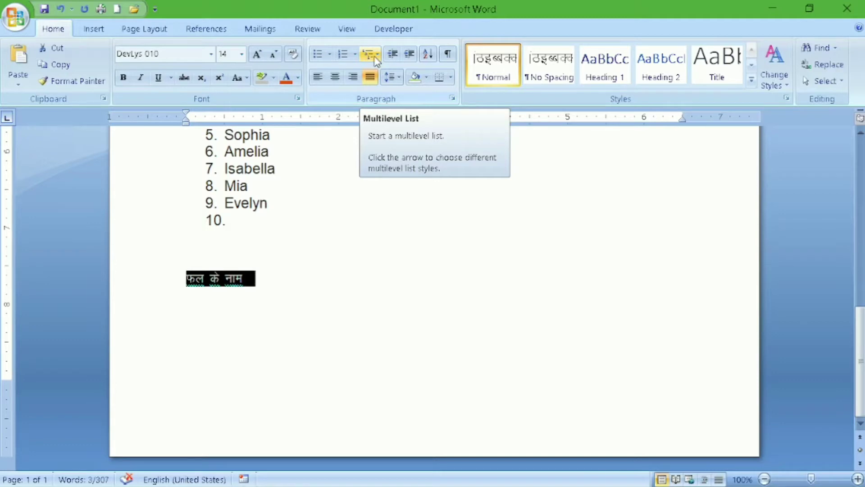
pyautogui.click(376, 55)
pyautogui.moveTo(400, 298)
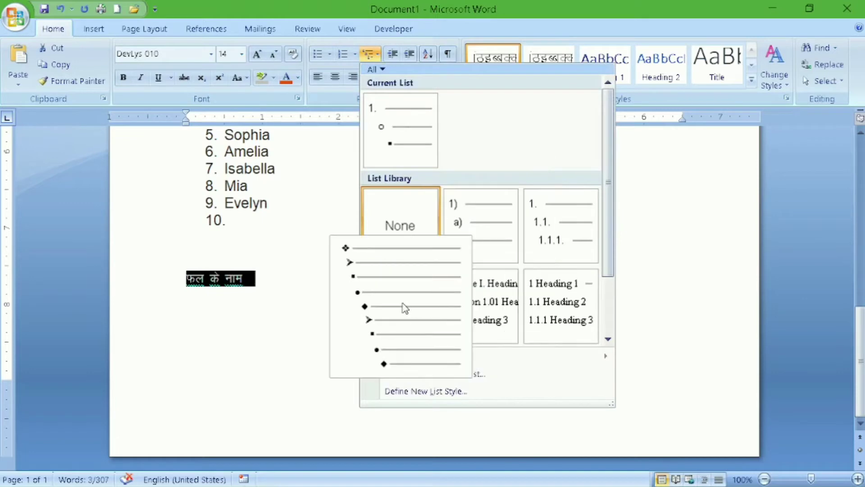
pyautogui.click(402, 304)
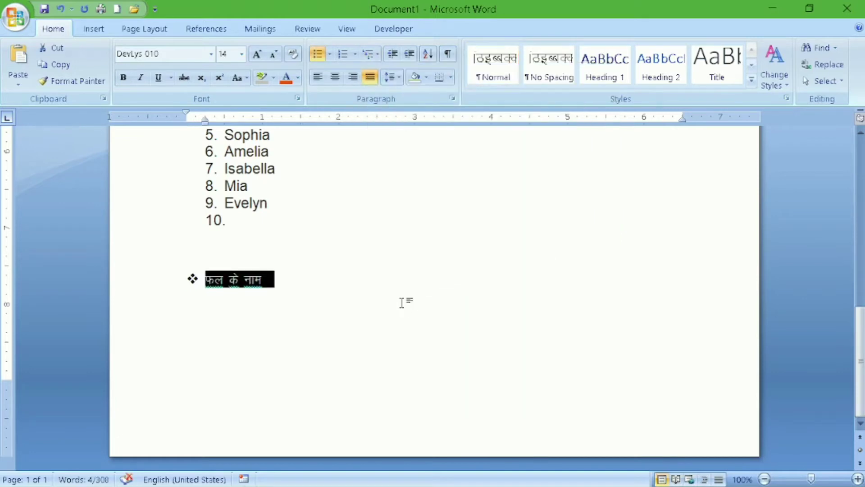
# - Add nested sub-items आम and केला below फल के नाम, demoting each with Tab
pyautogui.click(271, 286)
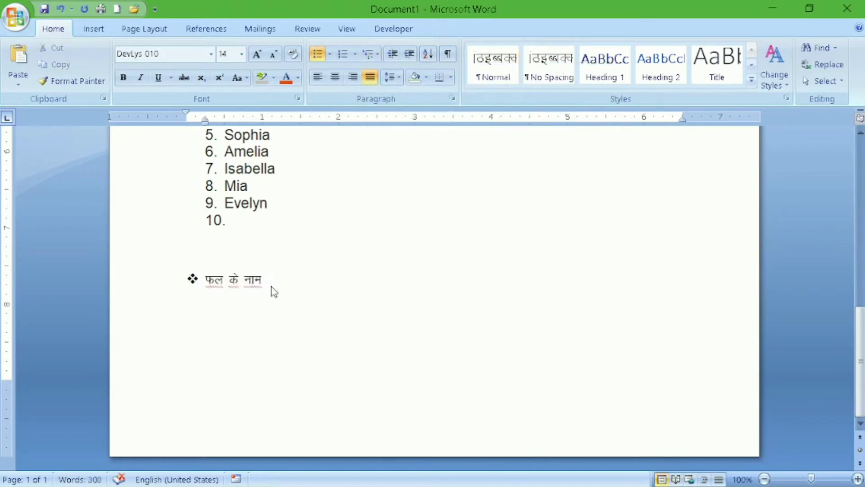
pyautogui.press('Return')
pyautogui.write('vke')
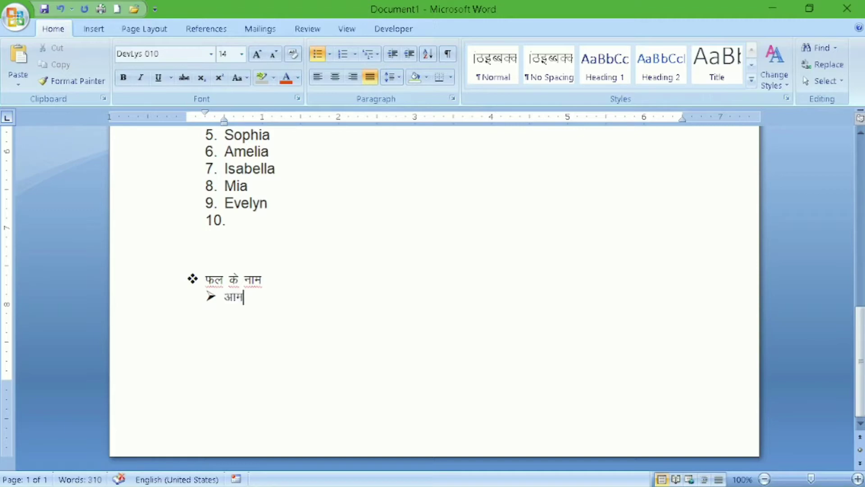
pyautogui.press('Return')
pyautogui.press('Tab')
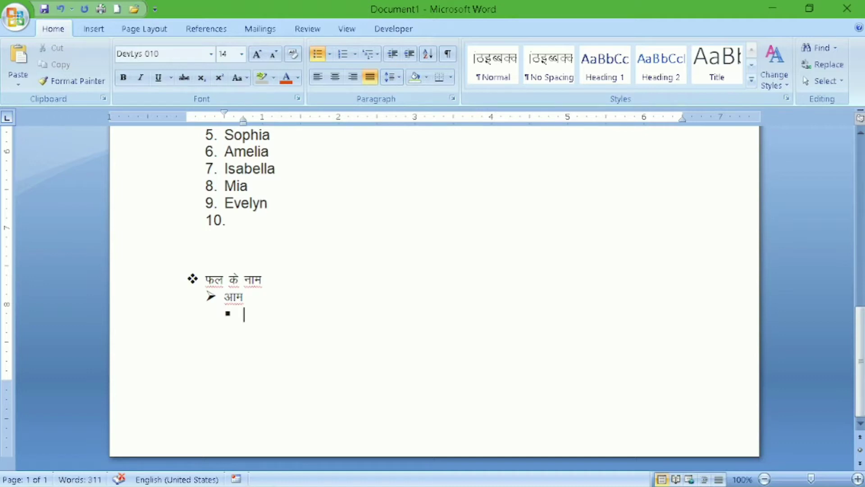
pyautogui.write('dsyk')
pyautogui.press('Return')
pyautogui.press('Tab')
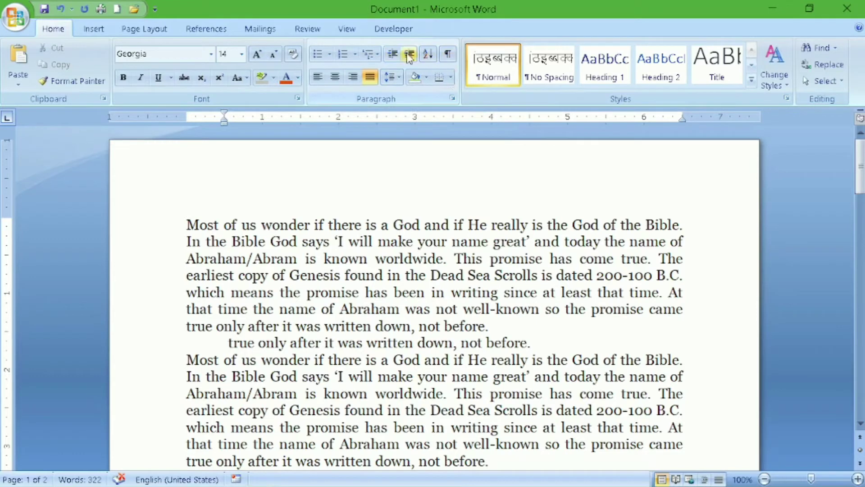
pyautogui.click(533, 345)
pyautogui.moveTo(533, 345); pyautogui.dragTo(229, 346)
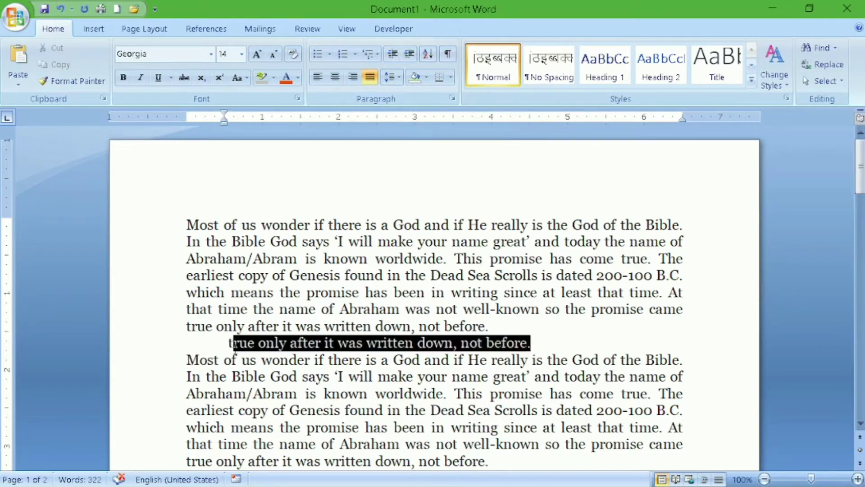
pyautogui.click(410, 55)
pyautogui.click(410, 55)
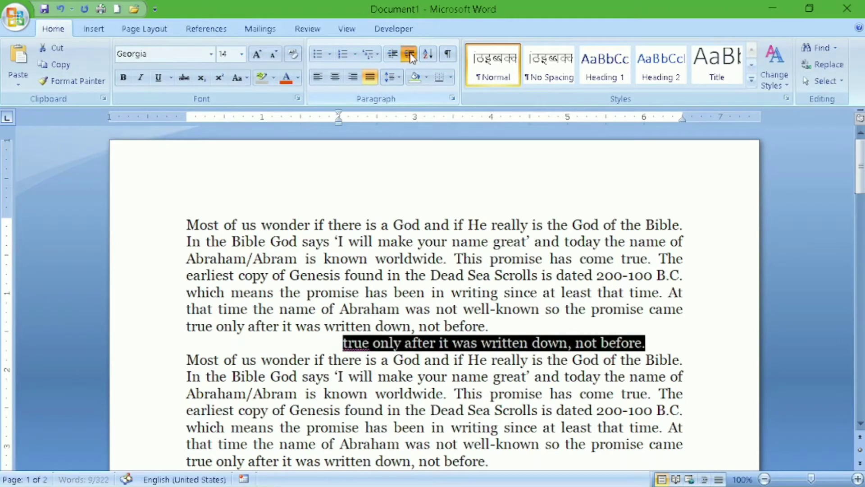
pyautogui.click(410, 55)
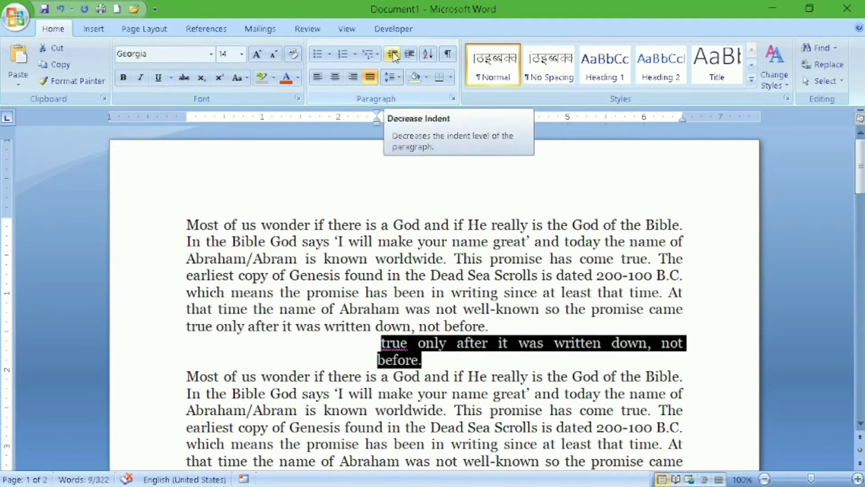
pyautogui.click(393, 55)
pyautogui.click(393, 55)
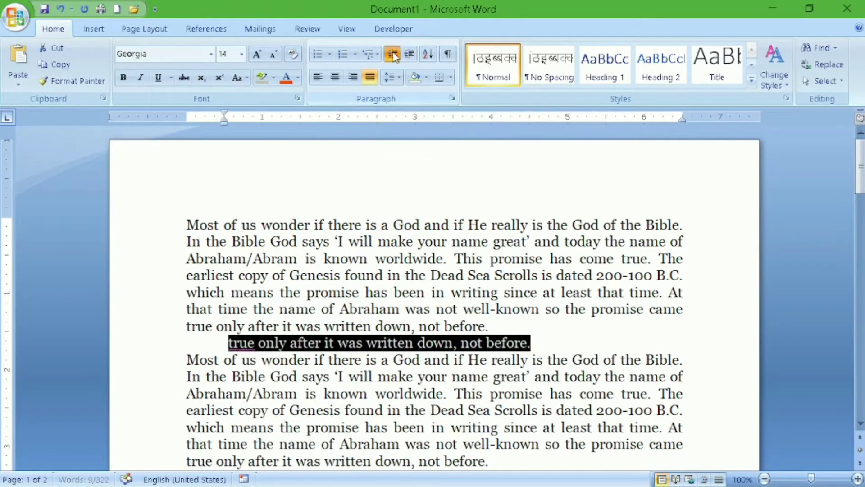
pyautogui.click(392, 55)
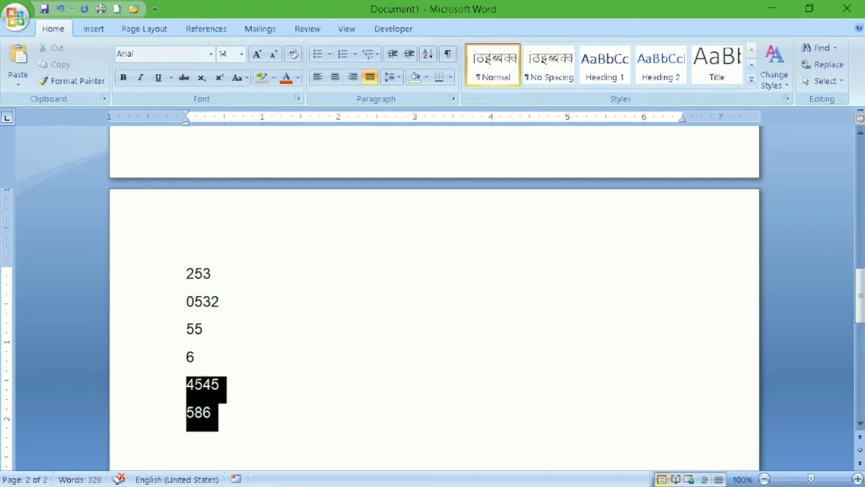
# - Sort the six number lines numerically in descending order
pyautogui.moveTo(219, 415); pyautogui.dragTo(188, 271)
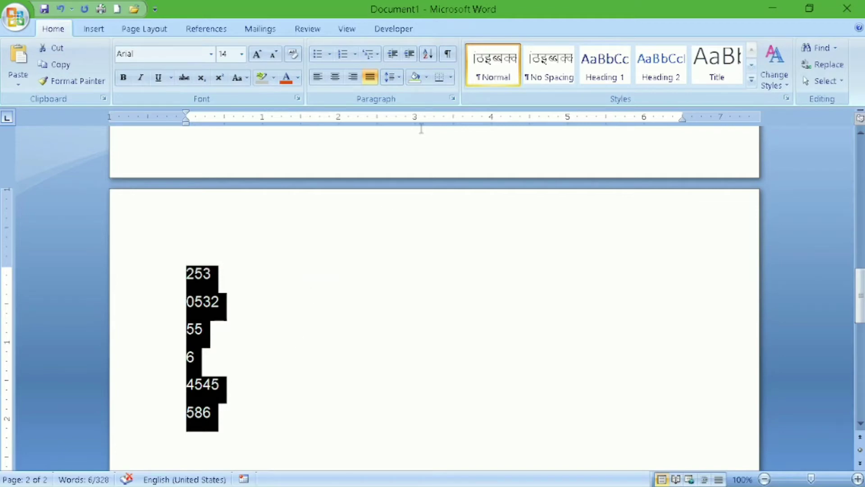
pyautogui.click(429, 54)
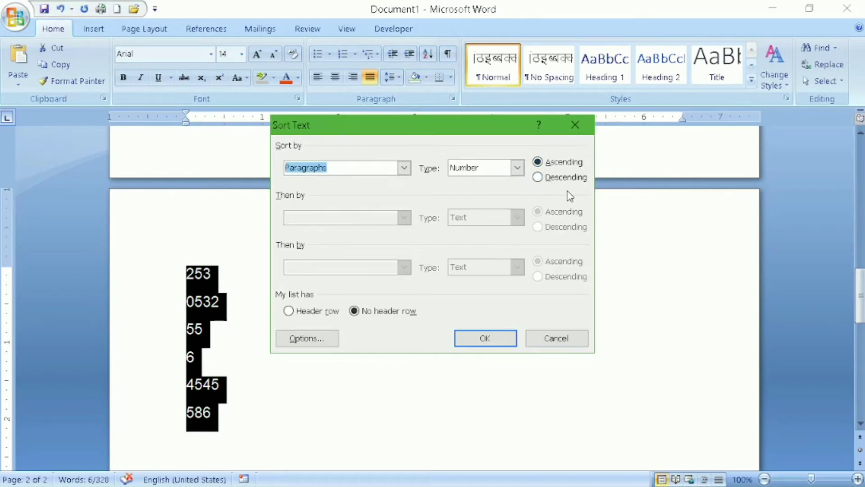
pyautogui.click(518, 168)
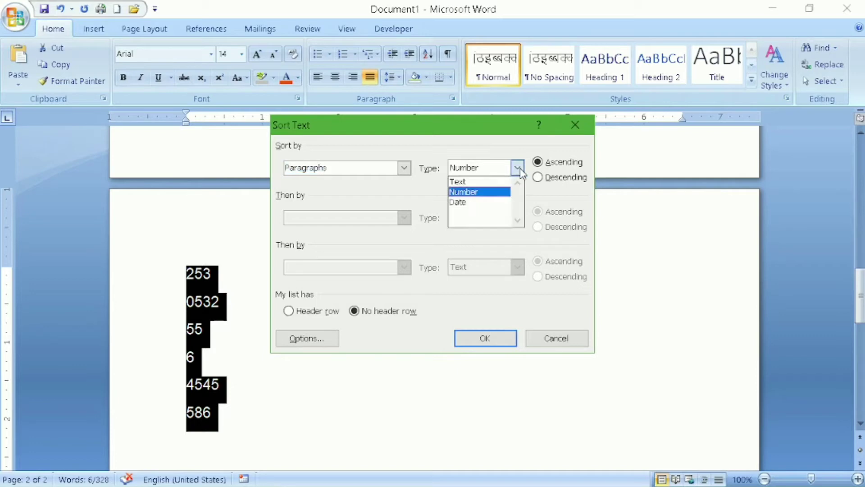
pyautogui.click(484, 192)
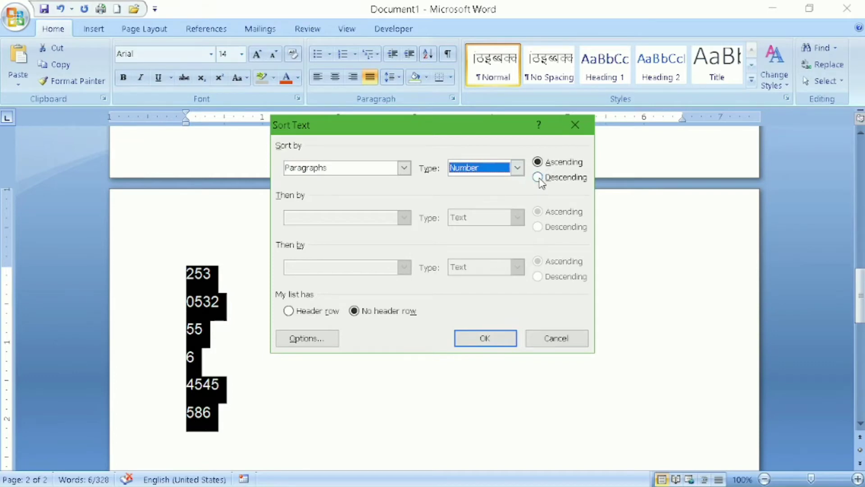
pyautogui.click(538, 178)
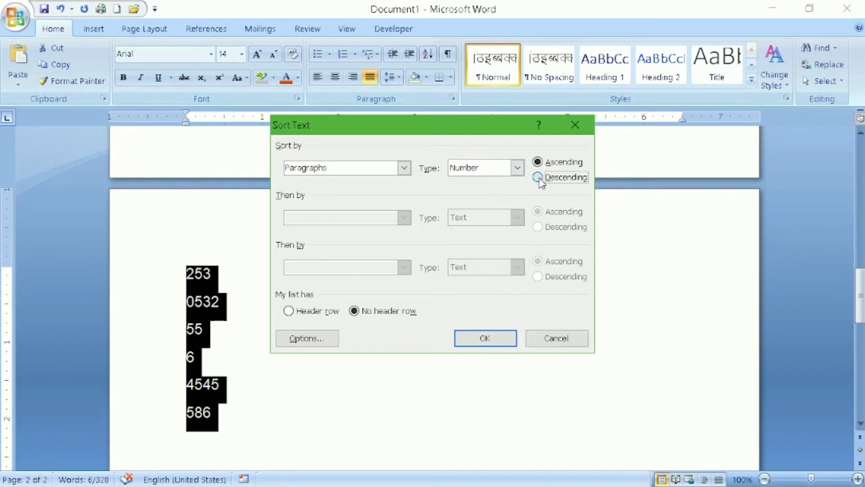
pyautogui.click(481, 339)
pyautogui.click(308, 318)
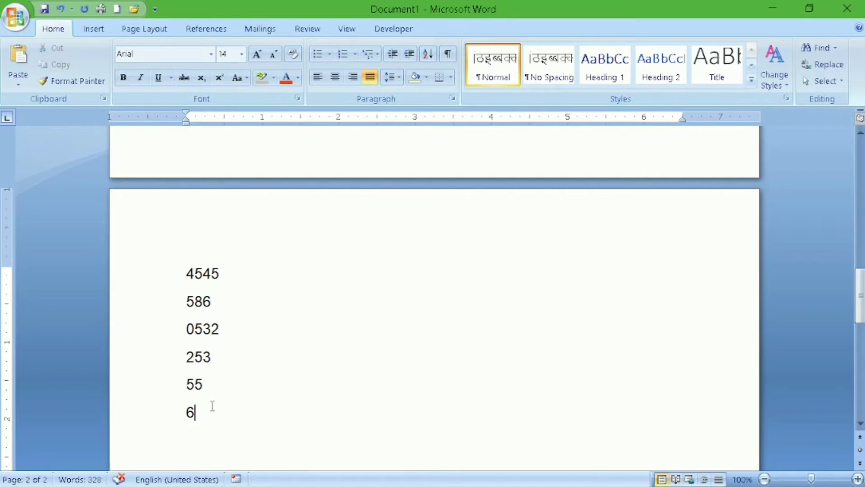
# - Re-sort the numbers ascending, giving 6, 55, 253, 0532, 586, 4545
pyautogui.moveTo(213, 406); pyautogui.dragTo(185, 271)
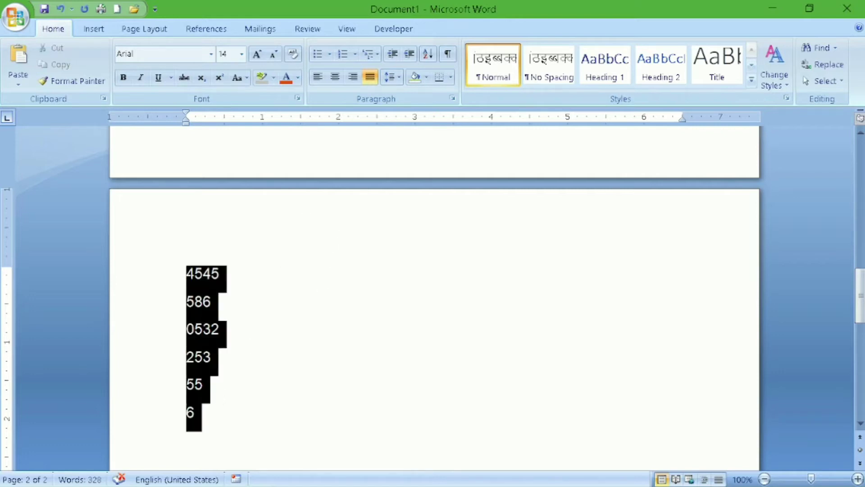
pyautogui.click(429, 55)
pyautogui.click(539, 163)
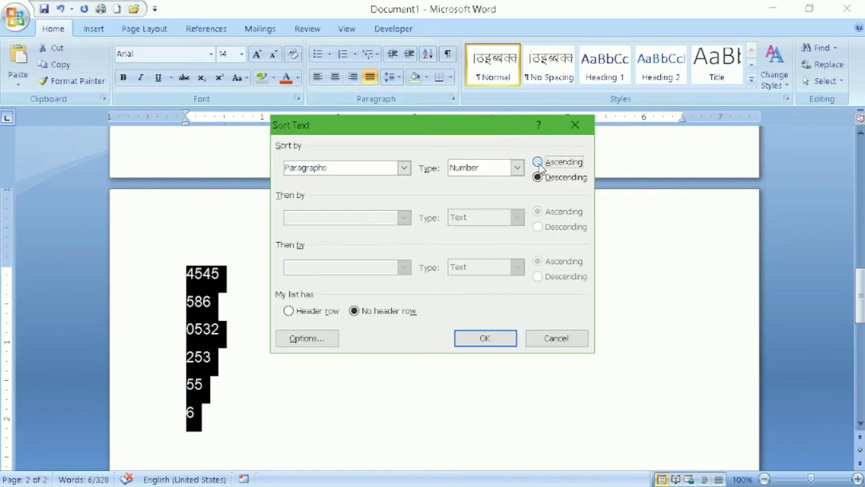
pyautogui.click(495, 341)
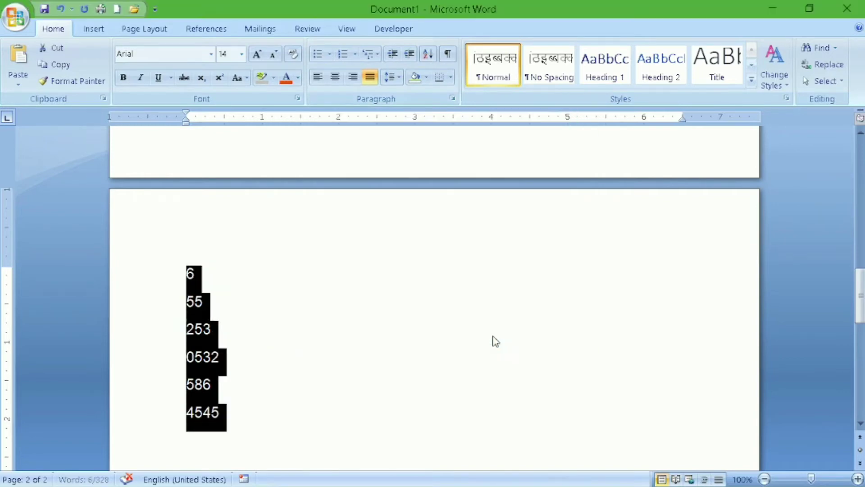
pyautogui.click(298, 359)
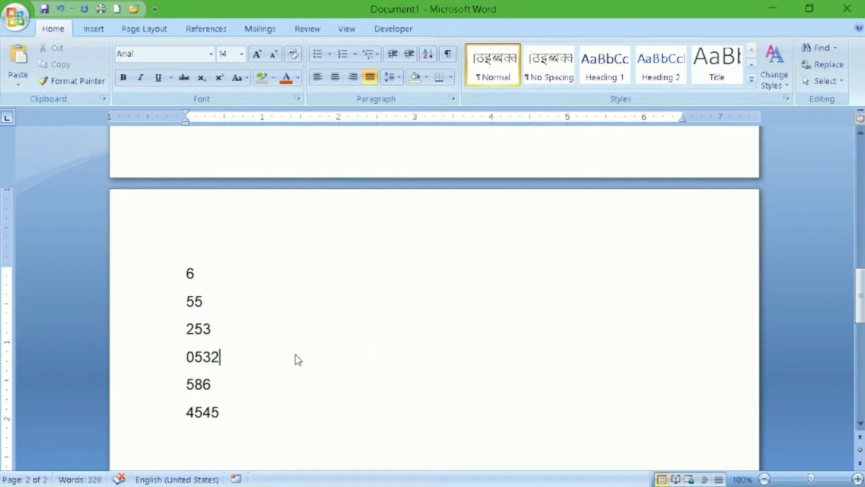
# - Try left, centred and right alignment on the opening paragraphs of page 1
pyautogui.click(284, 272)
pyautogui.scroll(10, 270, 293)
pyautogui.scroll(5, 272, 292)
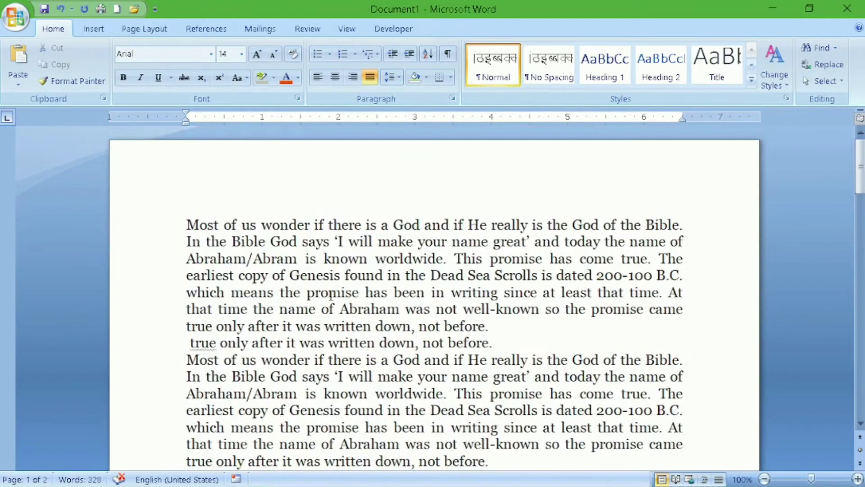
pyautogui.scroll(-2, 330, 296)
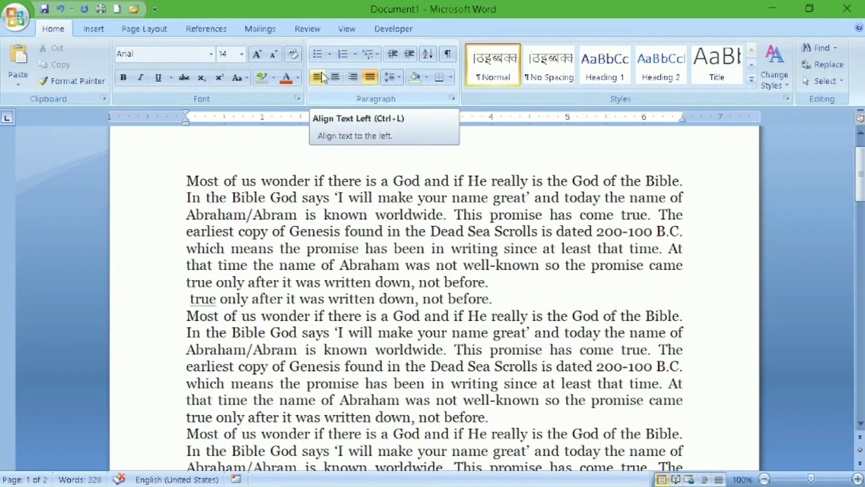
pyautogui.moveTo(186, 181)
pyautogui.mouseDown()
pyautogui.moveTo(452, 333)
pyautogui.moveTo(544, 297)
pyautogui.mouseUp()
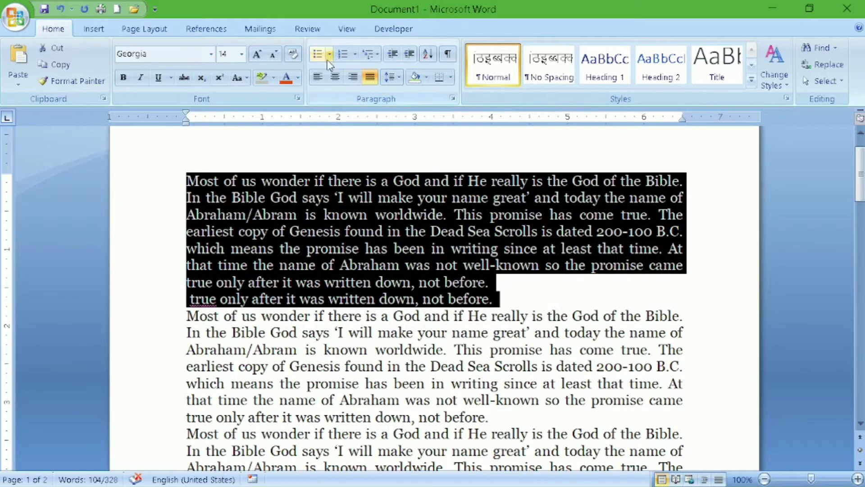
pyautogui.click(318, 76)
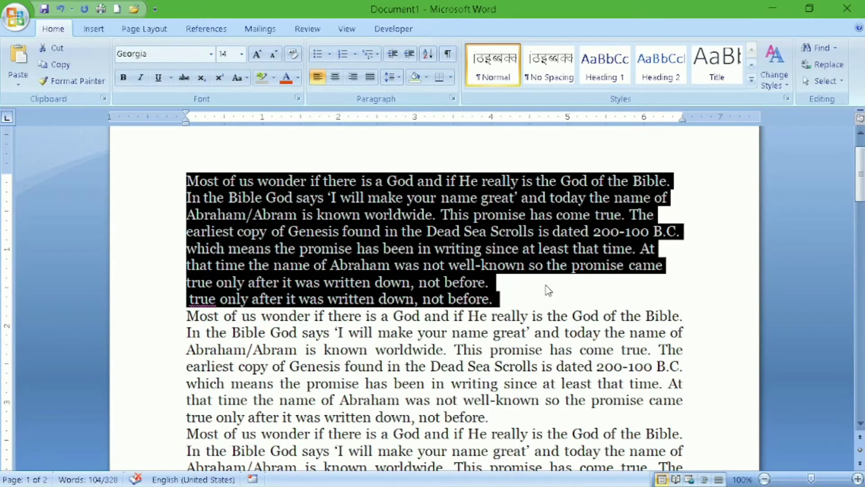
pyautogui.click(336, 78)
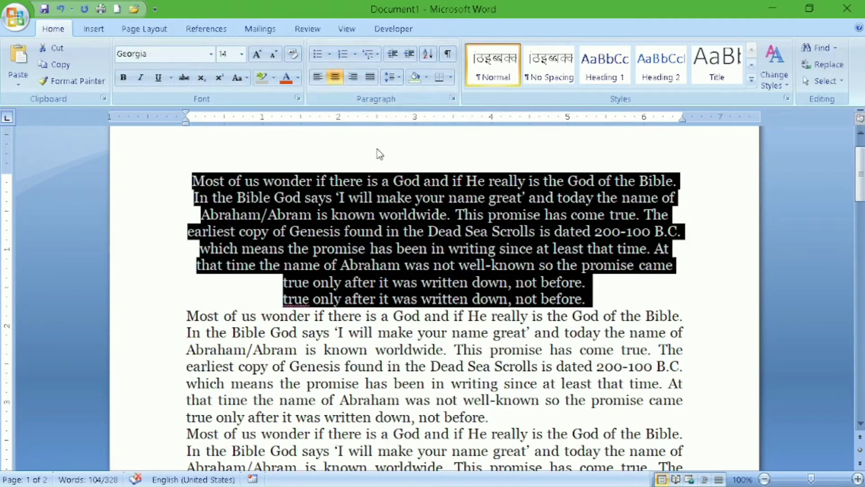
pyautogui.click(354, 78)
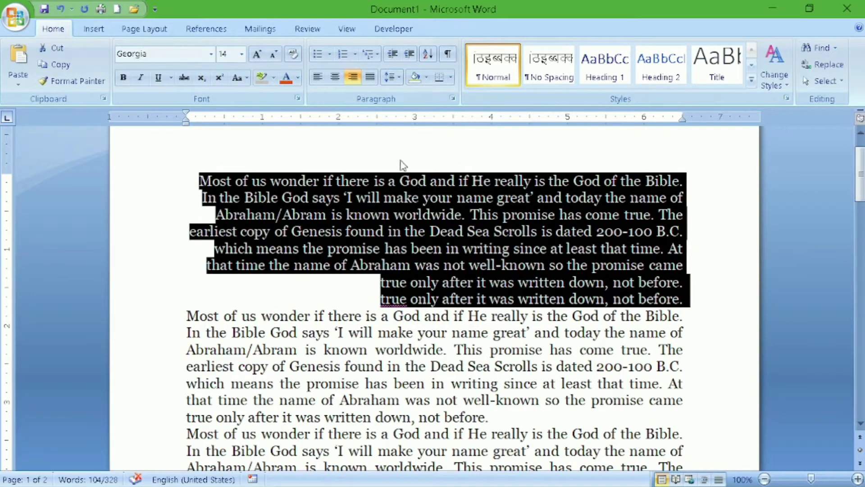
pyautogui.click(482, 366)
# - Restore justified alignment to the opening paragraphs
pyautogui.moveTo(492, 419)
pyautogui.mouseDown()
pyautogui.moveTo(212, 133)
pyautogui.moveTo(201, 223)
pyautogui.mouseUp()
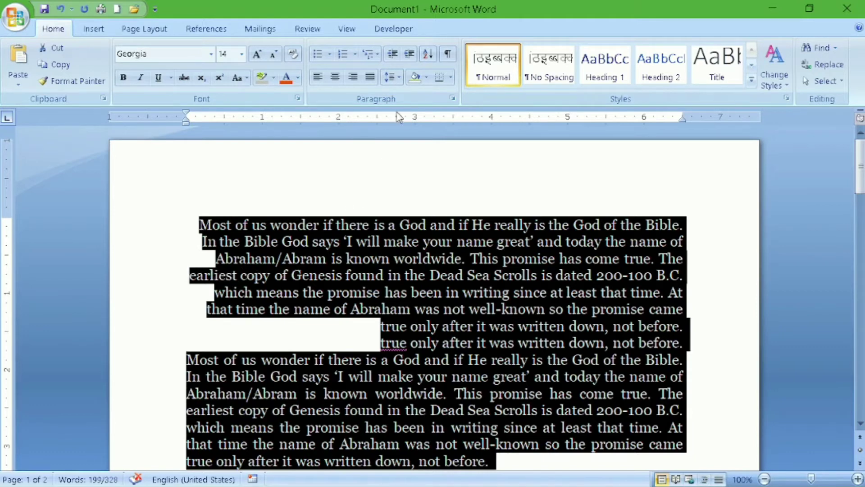
pyautogui.click(370, 78)
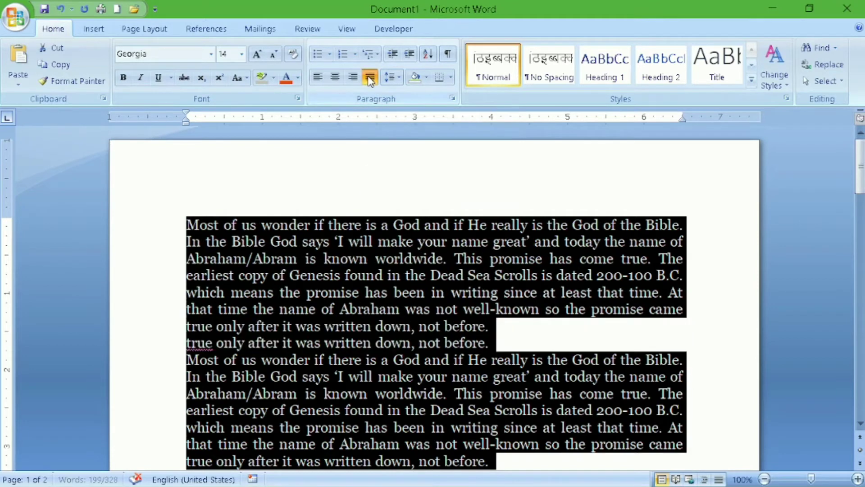
pyautogui.scroll(-2, 395, 293)
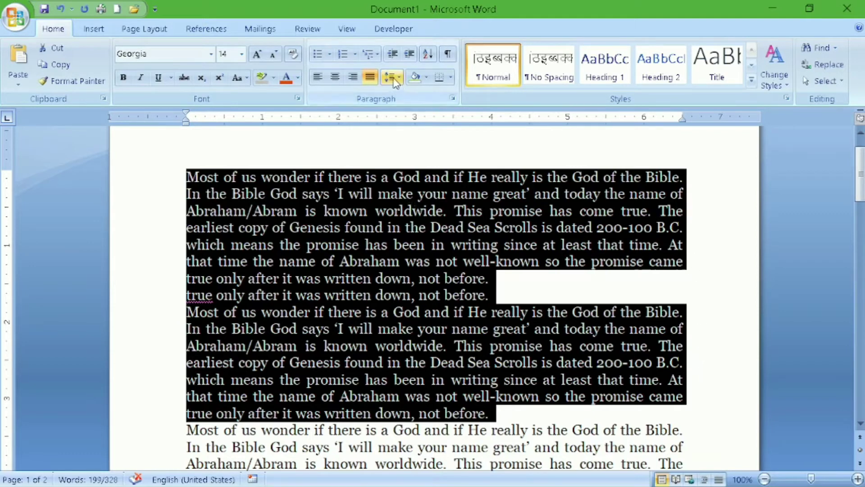
pyautogui.click(491, 279)
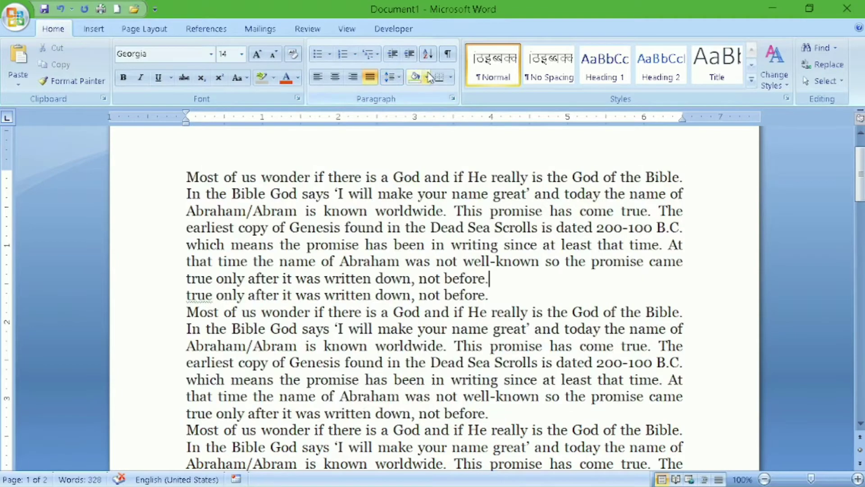
pyautogui.click(395, 78)
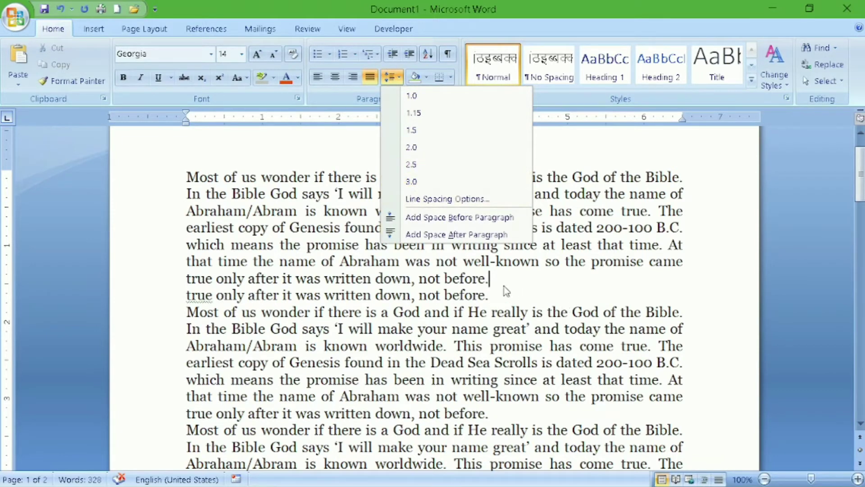
# - Double the first paragraph's line spacing with Ctrl+2
pyautogui.click(501, 282)
pyautogui.moveTo(501, 282); pyautogui.dragTo(204, 173)
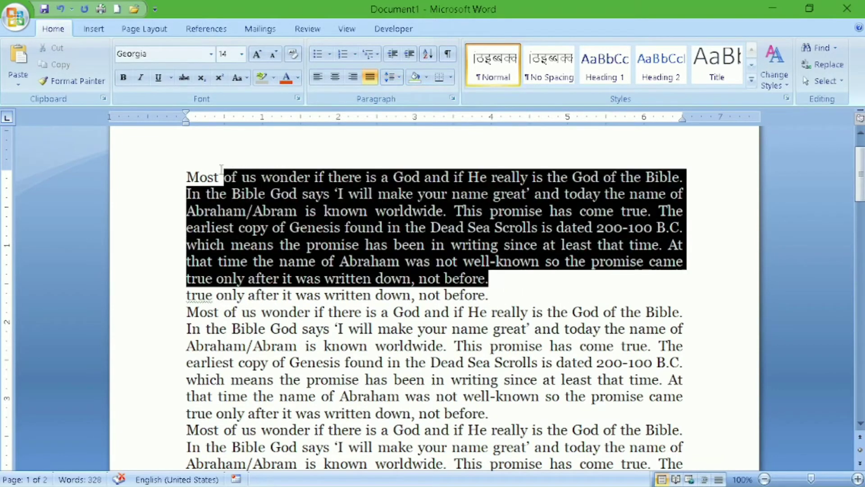
pyautogui.hotkey('ctrl', '2')
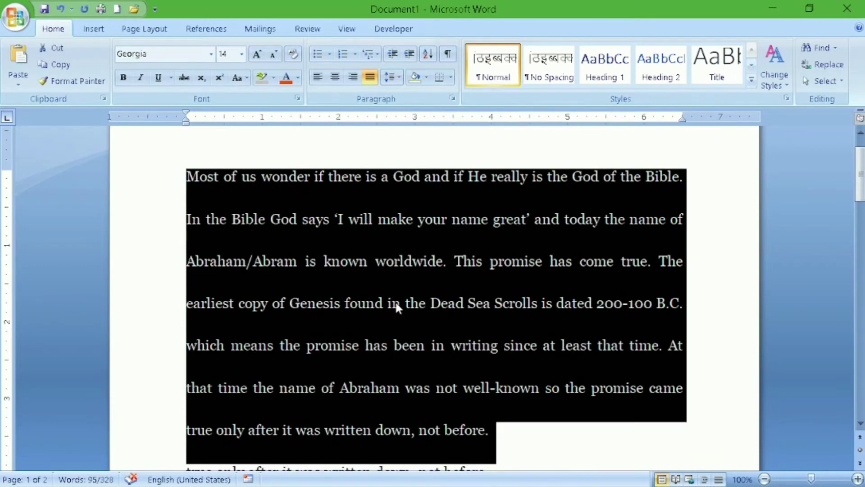
pyautogui.scroll(-1, 396, 301)
pyautogui.scroll(1, 396, 302)
pyautogui.scroll(2, 395, 303)
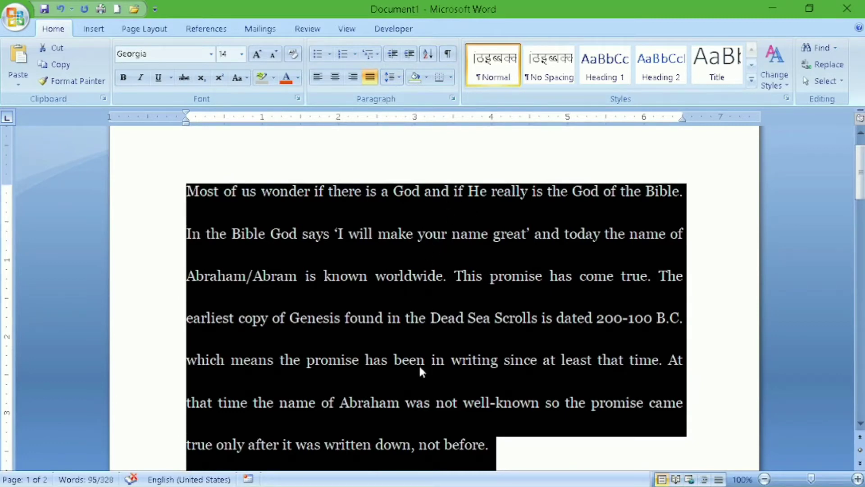
pyautogui.scroll(-2, 419, 370)
# - Change the first paragraph's line spacing to 3.0
pyautogui.click(391, 77)
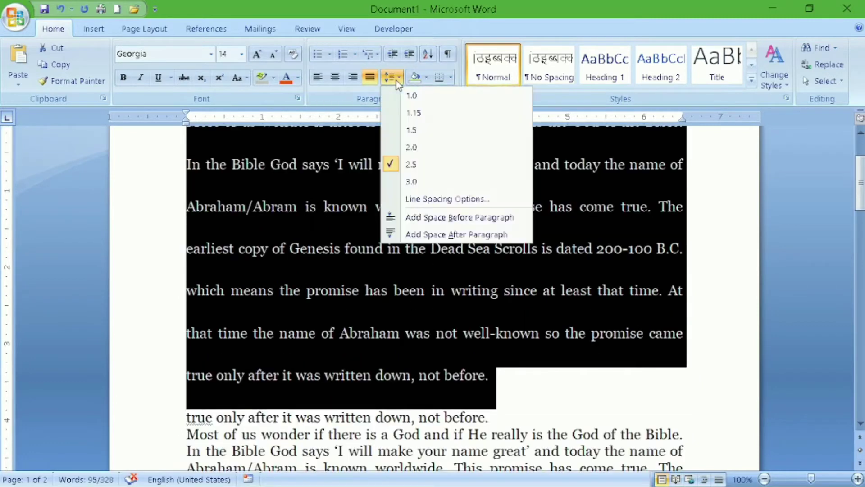
pyautogui.click(413, 182)
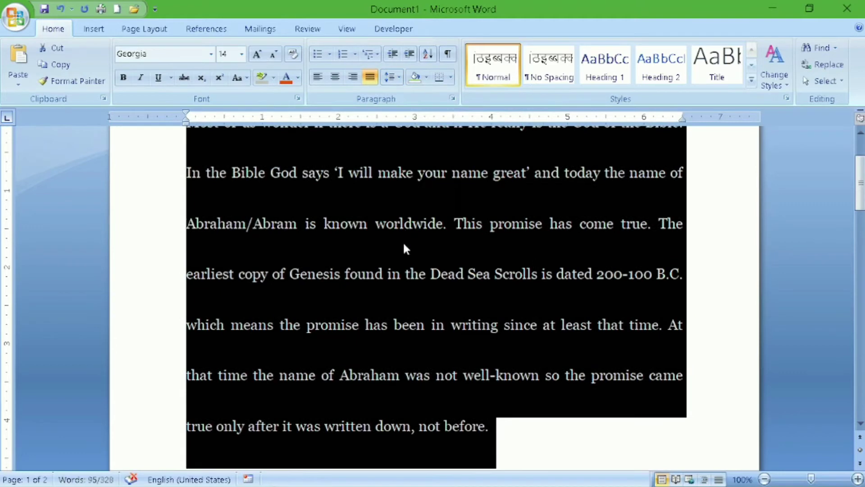
pyautogui.scroll(1, 405, 248)
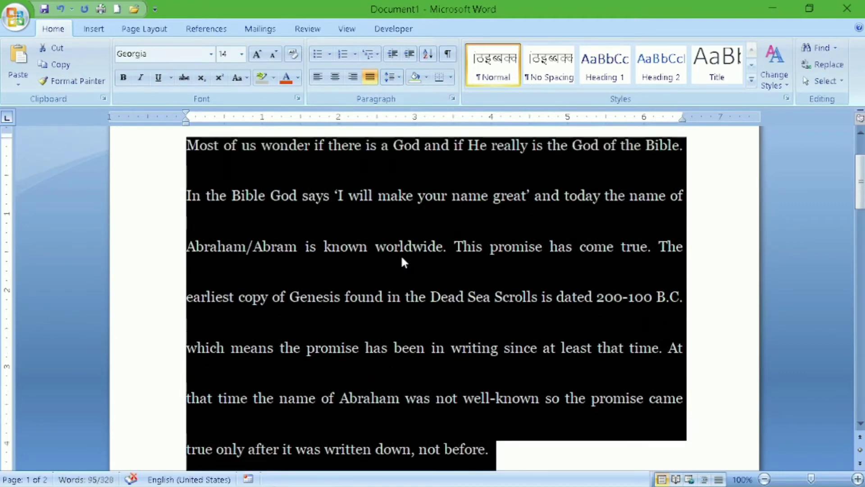
pyautogui.scroll(1, 402, 258)
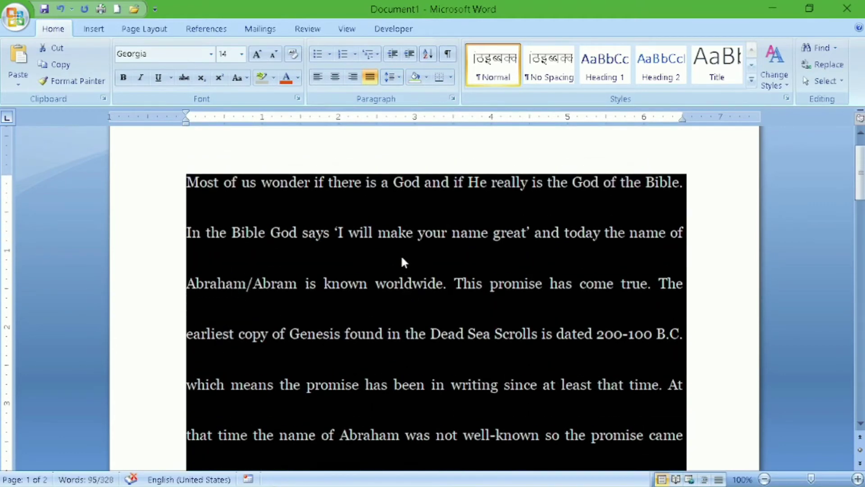
pyautogui.click(403, 259)
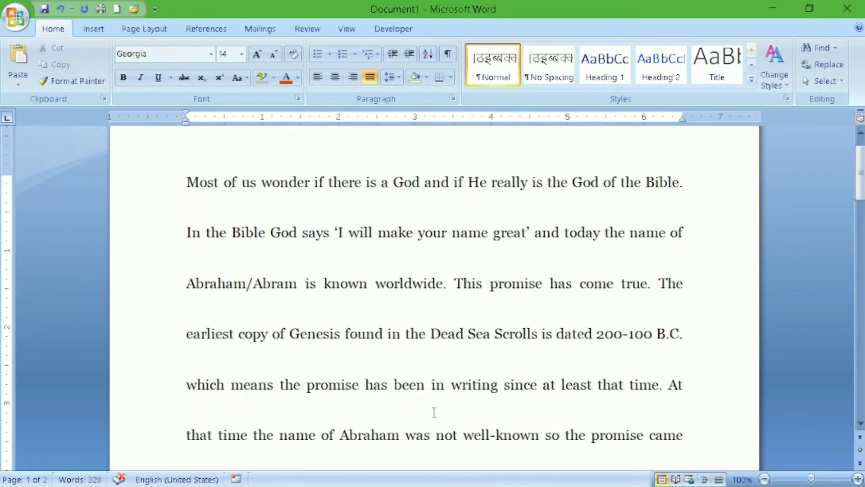
pyautogui.scroll(-1, 434, 411)
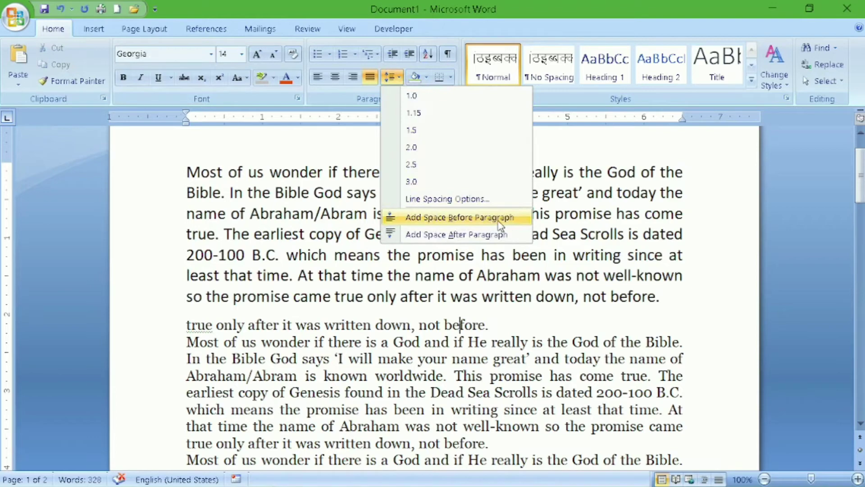
# - Add space before the selected sample paragraphs
pyautogui.click(535, 307)
pyautogui.click(491, 443)
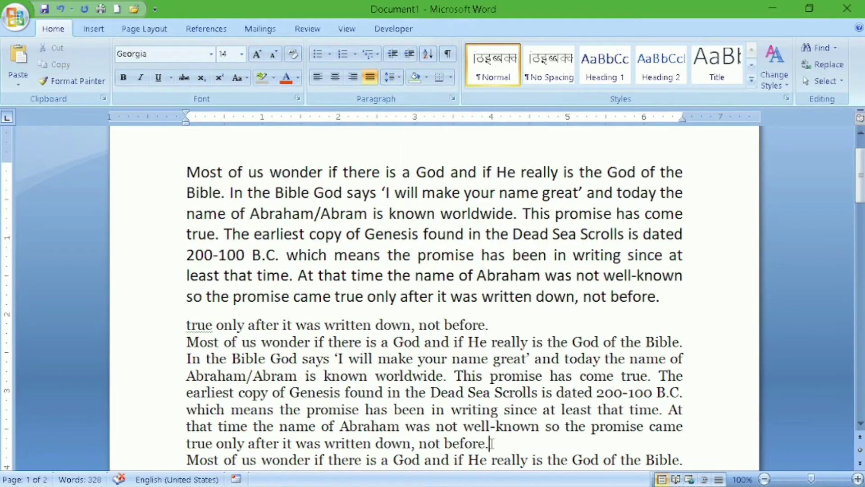
pyautogui.moveTo(491, 443); pyautogui.dragTo(193, 213)
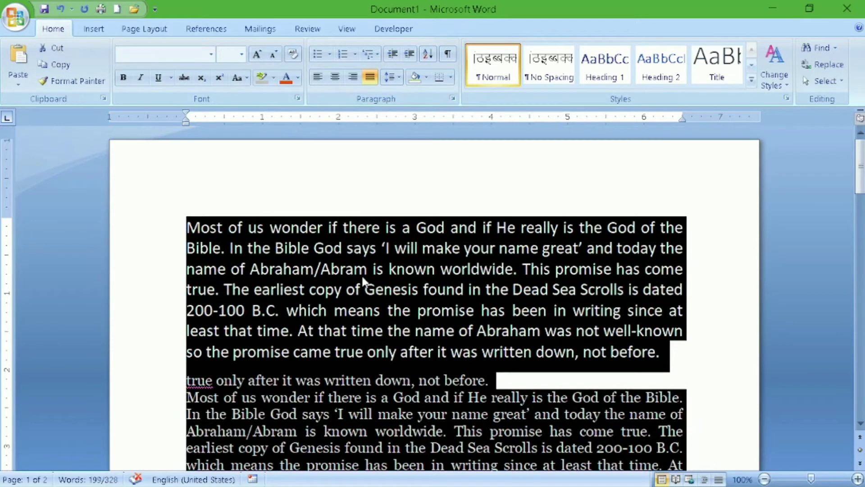
pyautogui.click(390, 77)
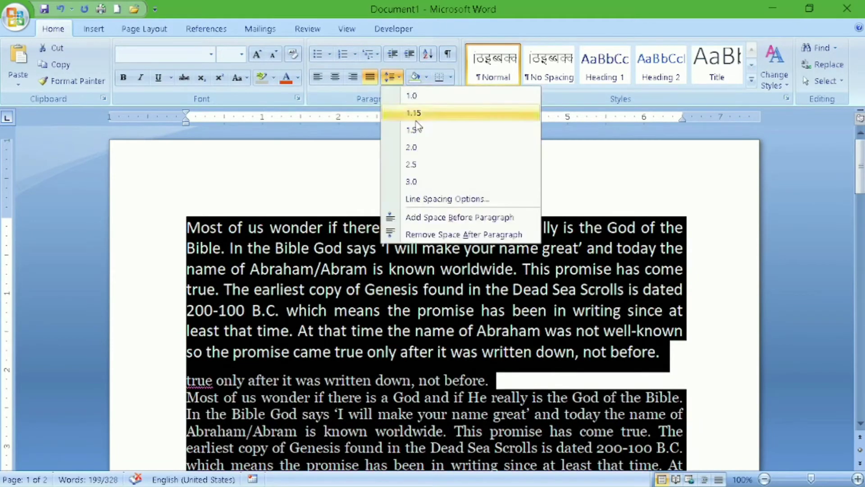
pyautogui.click(429, 218)
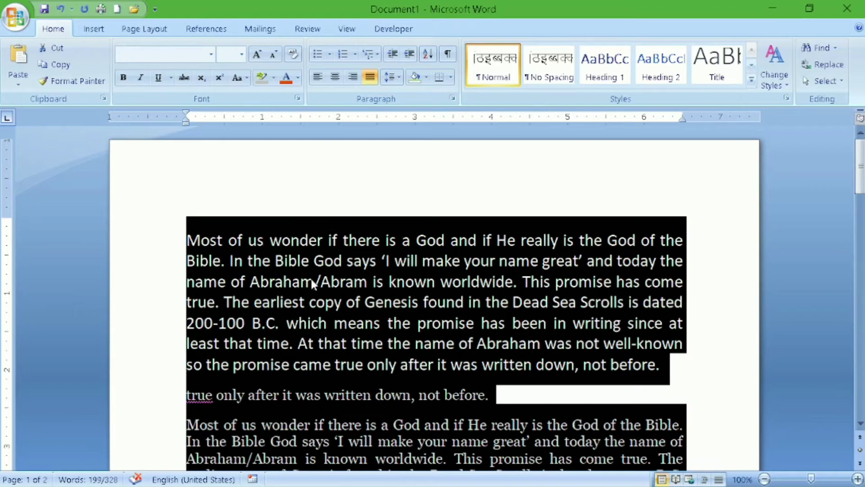
# - Remove the space before the paragraphs
pyautogui.scroll(-4, 319, 318)
pyautogui.scroll(-1, 319, 321)
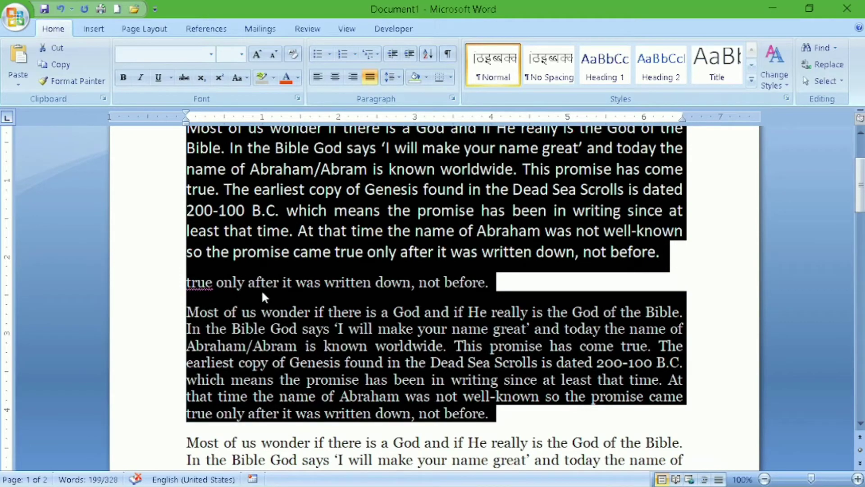
pyautogui.scroll(3, 262, 292)
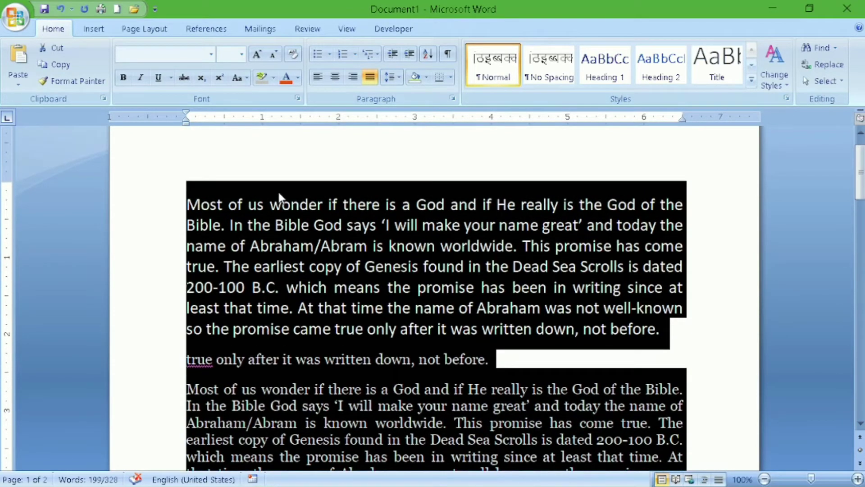
pyautogui.click(391, 77)
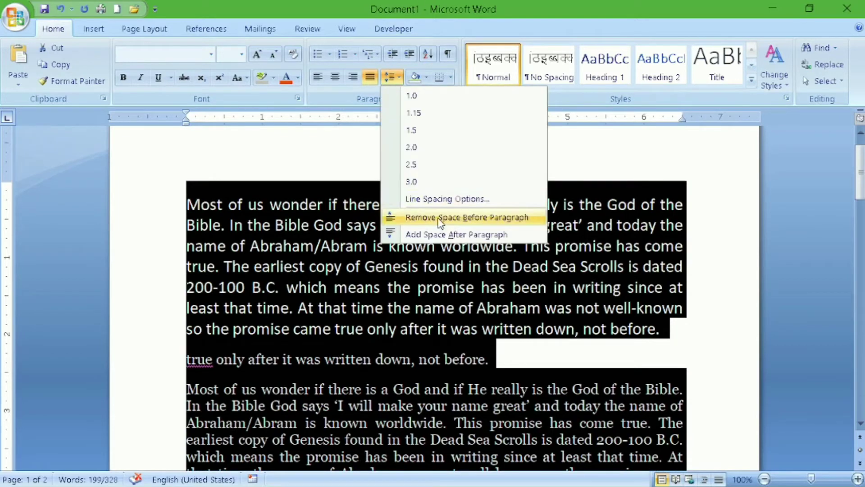
pyautogui.click(439, 220)
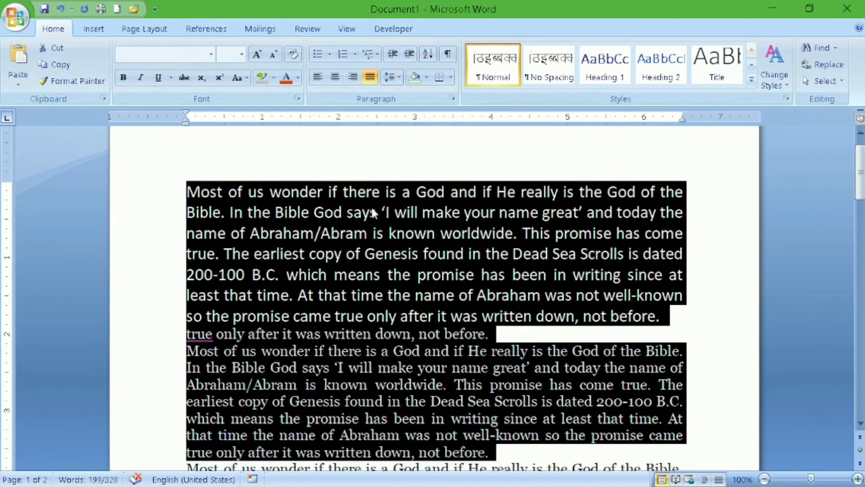
# - Add space after the paragraphs, then remove it again
pyautogui.click(390, 77)
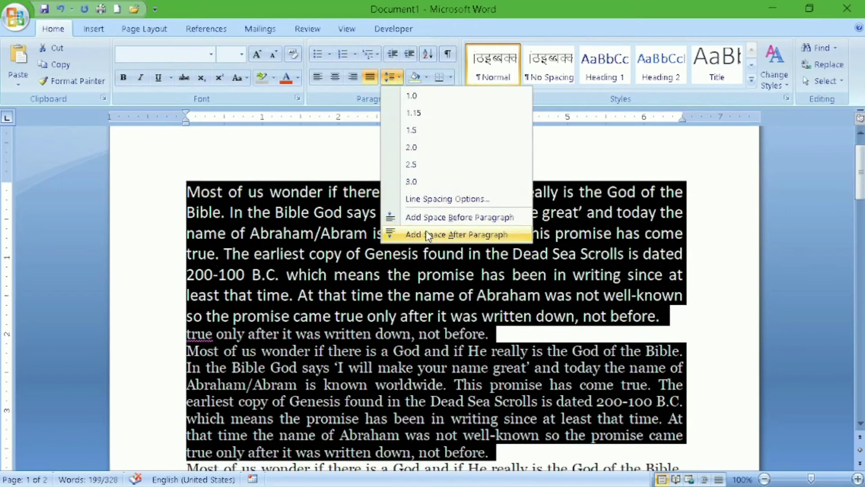
pyautogui.click(458, 235)
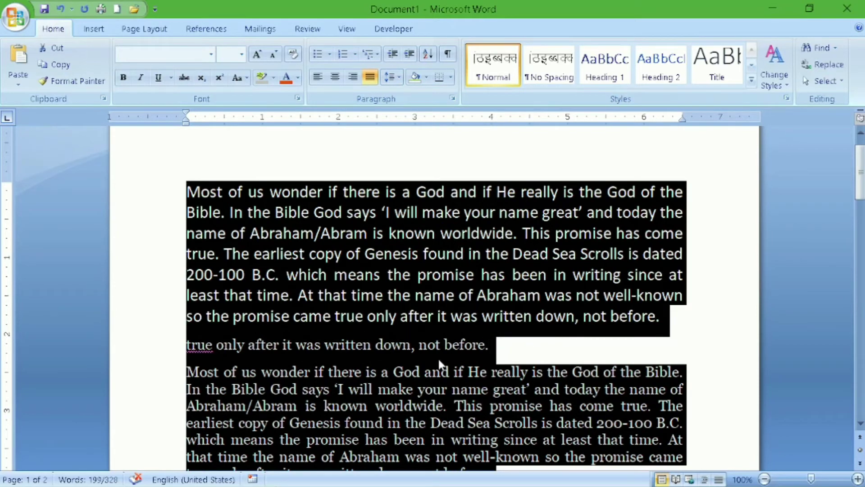
pyautogui.click(399, 78)
pyautogui.click(423, 231)
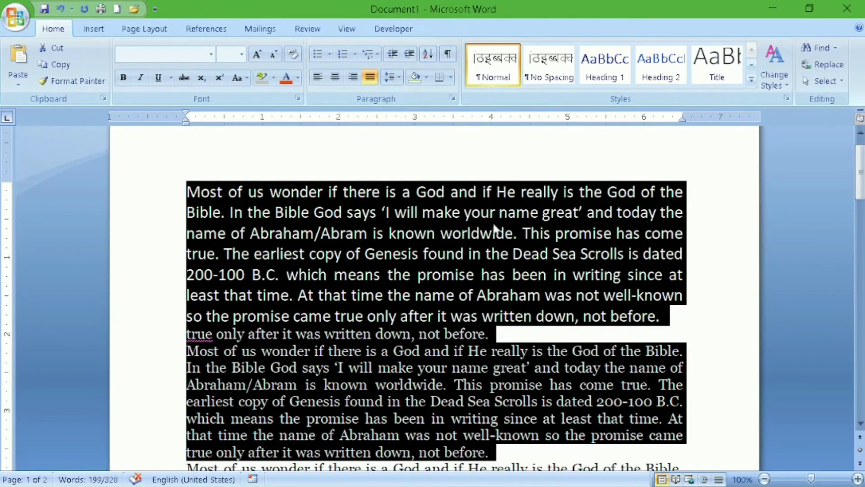
pyautogui.scroll(-4, 455, 315)
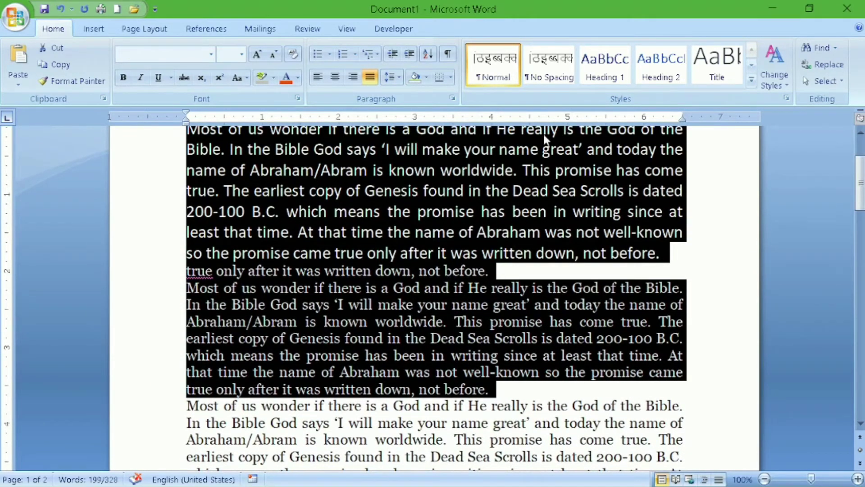
pyautogui.scroll(2, 451, 135)
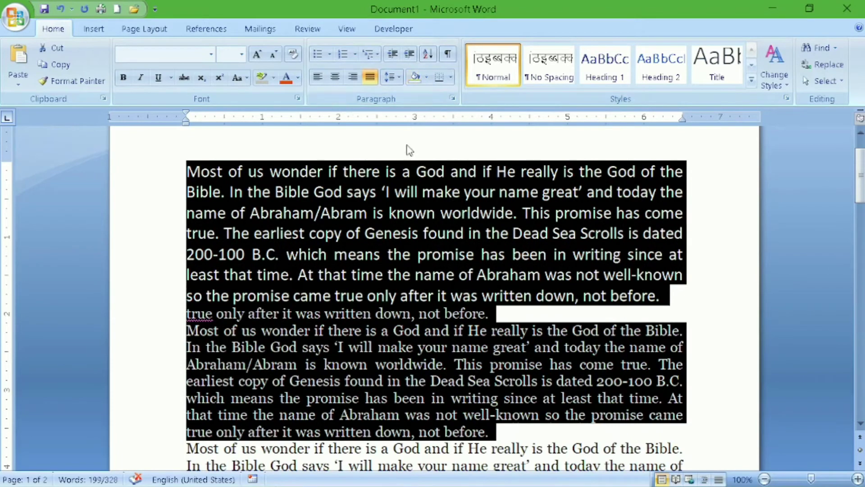
# - Shade the first paragraph, the short extra line and the second paragraph dark grey
pyautogui.scroll(-5, 378, 309)
pyautogui.click(396, 311)
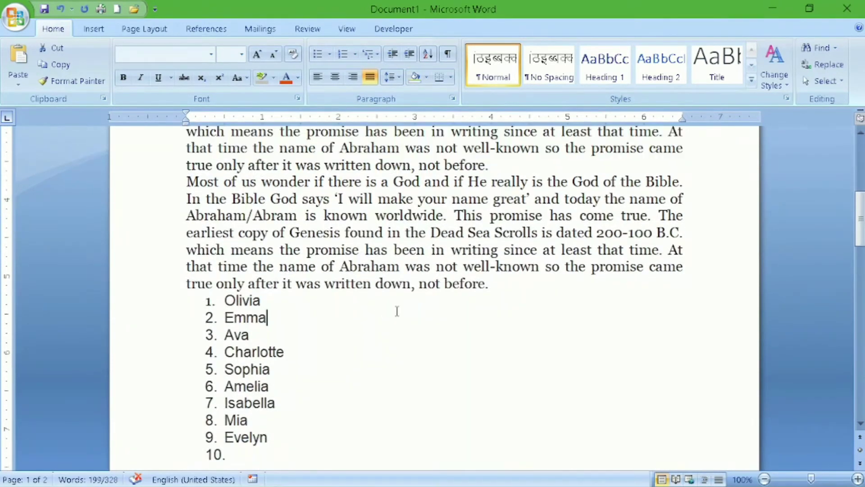
pyautogui.click(495, 297)
pyautogui.scroll(1, 495, 297)
pyautogui.scroll(3, 495, 297)
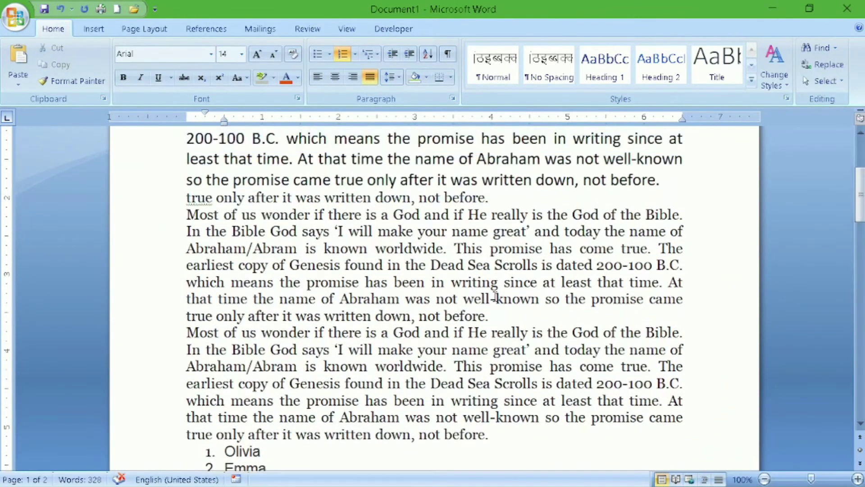
pyautogui.scroll(2, 495, 296)
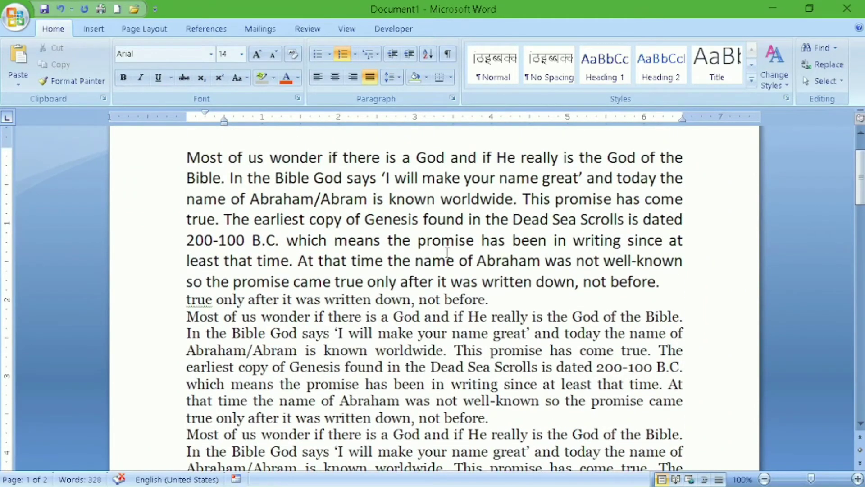
pyautogui.moveTo(186, 157); pyautogui.dragTo(494, 409)
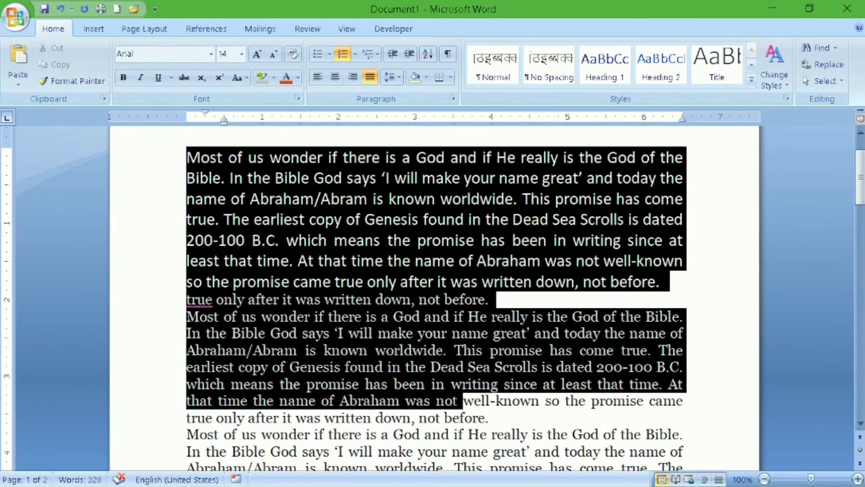
pyautogui.click(427, 77)
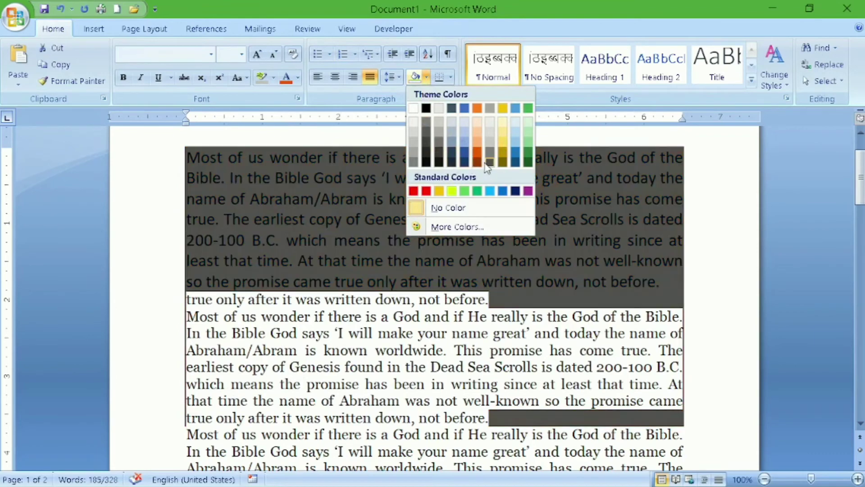
pyautogui.click(486, 164)
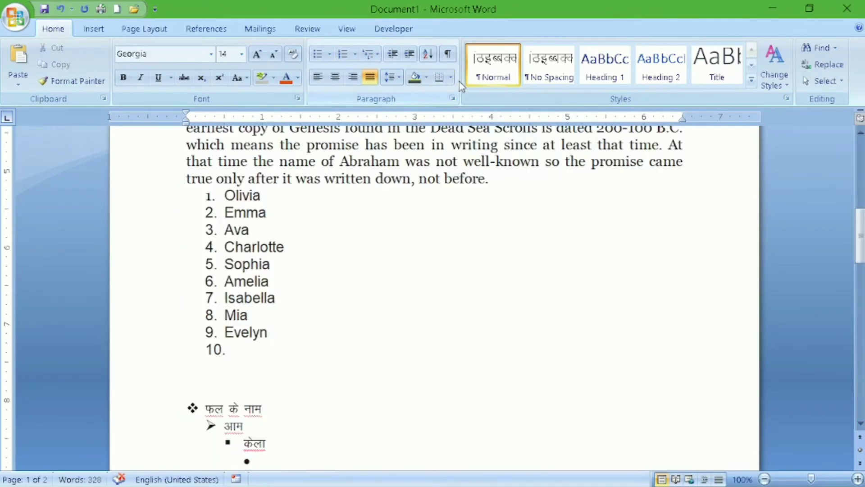
pyautogui.scroll(5, 422, 163)
pyautogui.scroll(2, 422, 163)
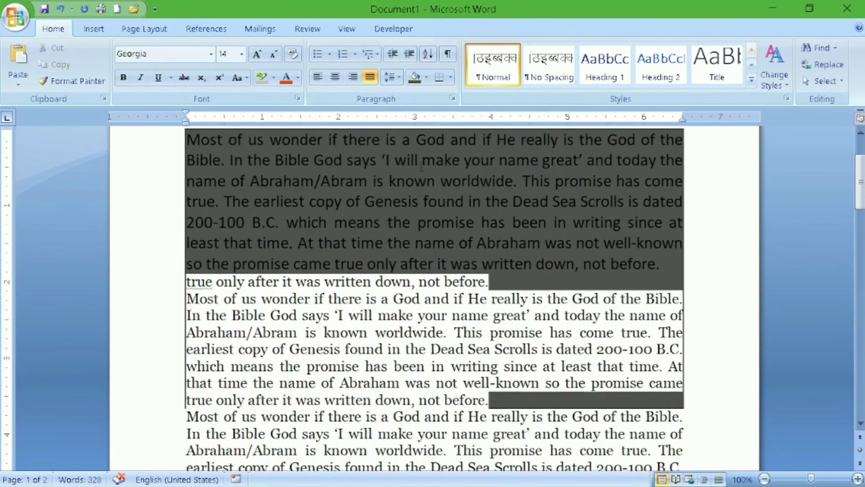
pyautogui.scroll(2, 422, 165)
pyautogui.scroll(-2, 422, 165)
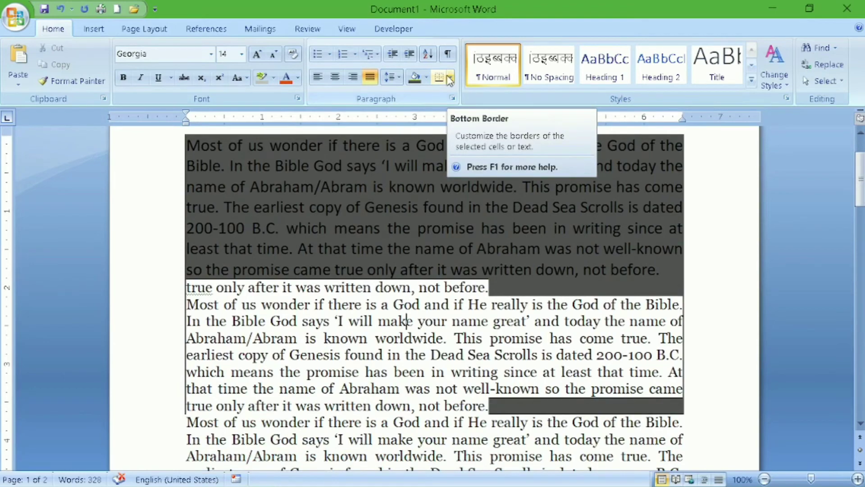
pyautogui.scroll(-2, 415, 310)
# - Break the opening sentence off into its own paragraph
pyautogui.scroll(-1, 415, 310)
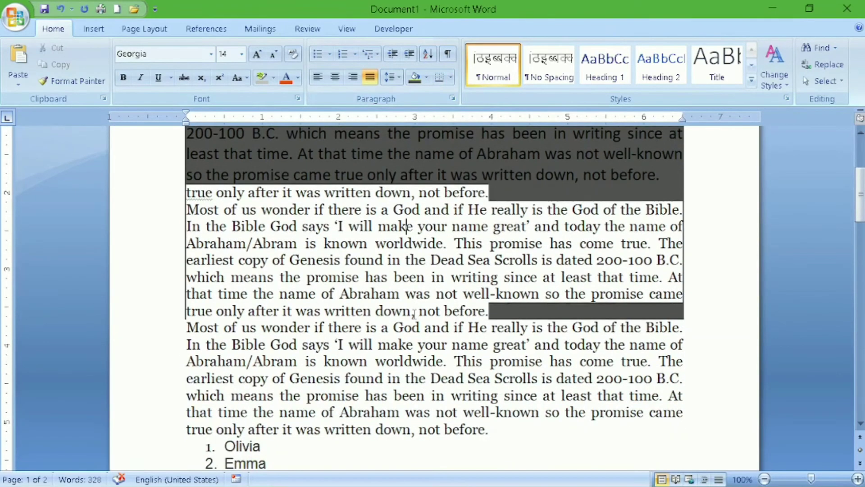
pyautogui.scroll(-2, 414, 314)
pyautogui.click(683, 240)
pyautogui.press('Return')
pyautogui.press('Return')
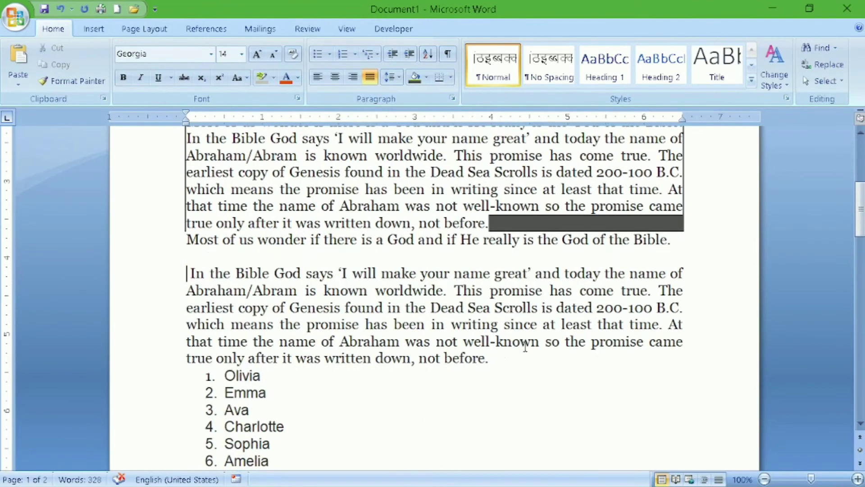
# - Add a bottom border under the In the Bible paragraph
pyautogui.moveTo(495, 359); pyautogui.dragTo(192, 268)
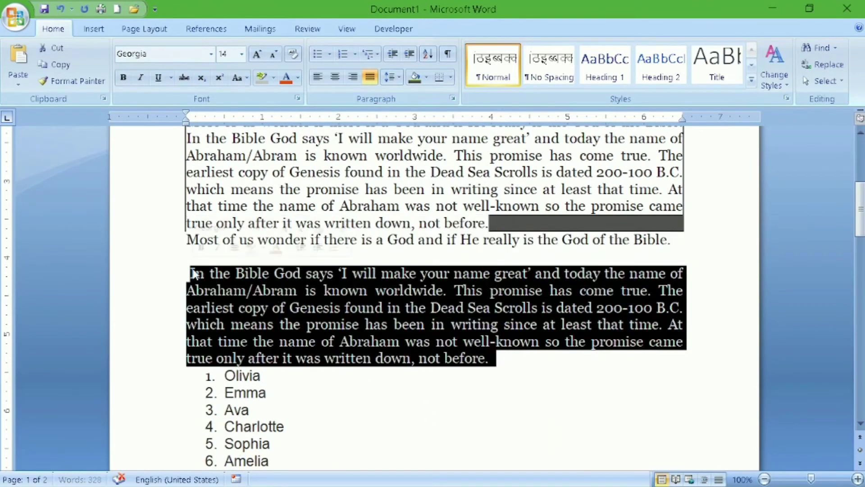
pyautogui.click(450, 77)
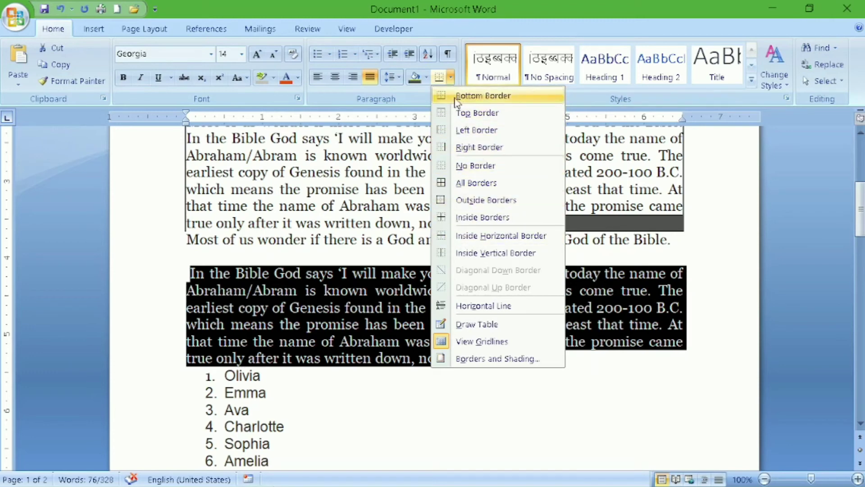
pyautogui.click(456, 97)
# - Put an all-sides border box around the Olivia item
pyautogui.click(561, 376)
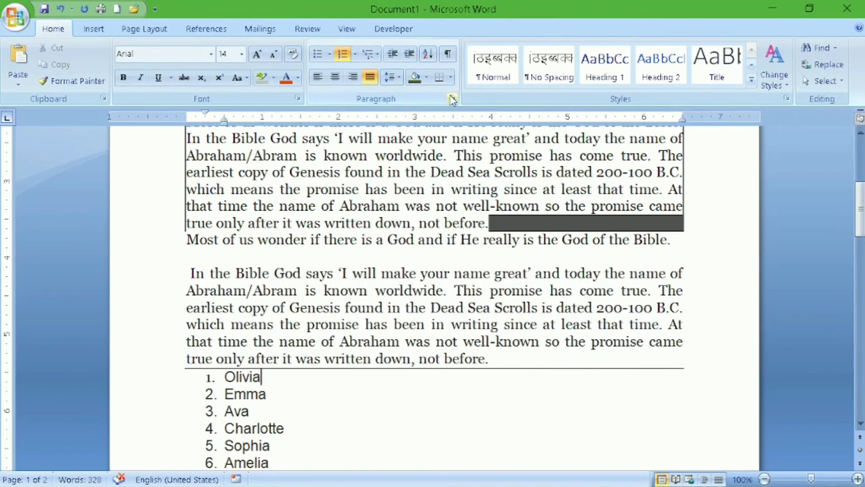
pyautogui.click(450, 80)
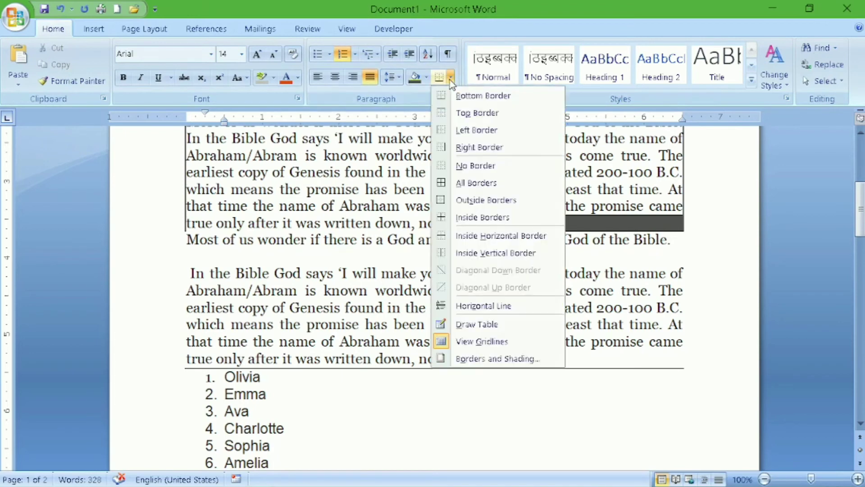
pyautogui.click(442, 184)
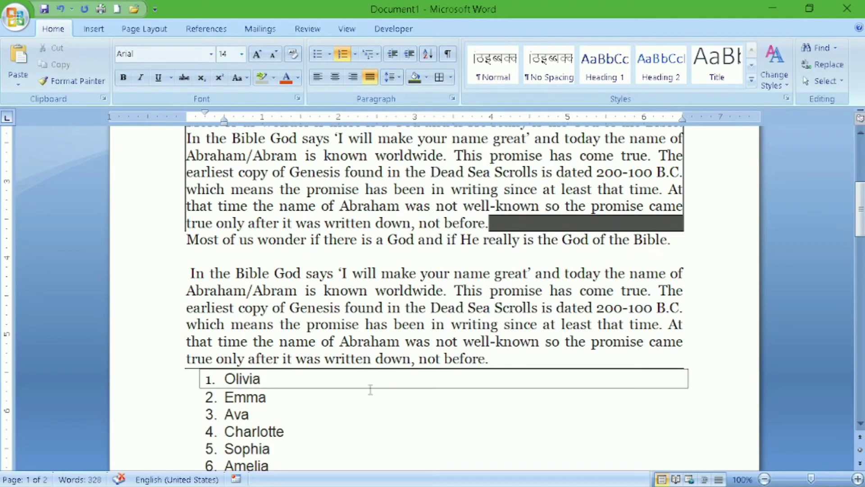
# - Reselect the In the Bible paragraph and adjust its border from the Borders menu
pyautogui.scroll(1, 357, 313)
pyautogui.tripleClick(408, 336)
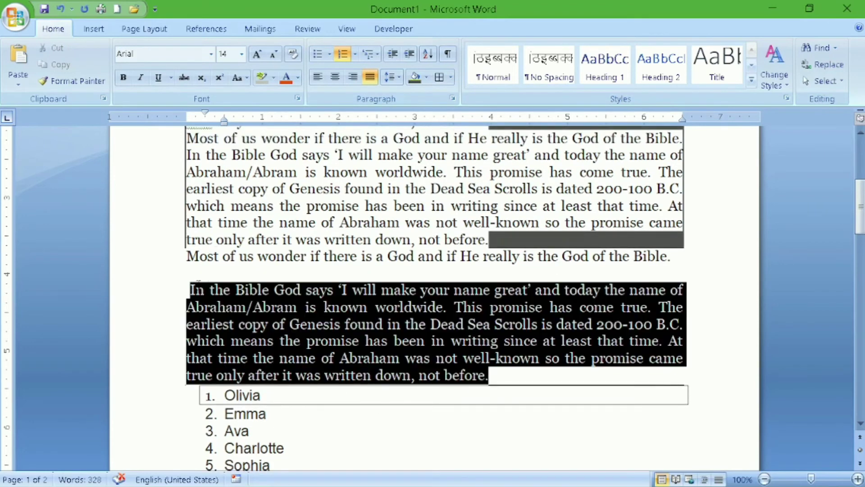
pyautogui.click(448, 77)
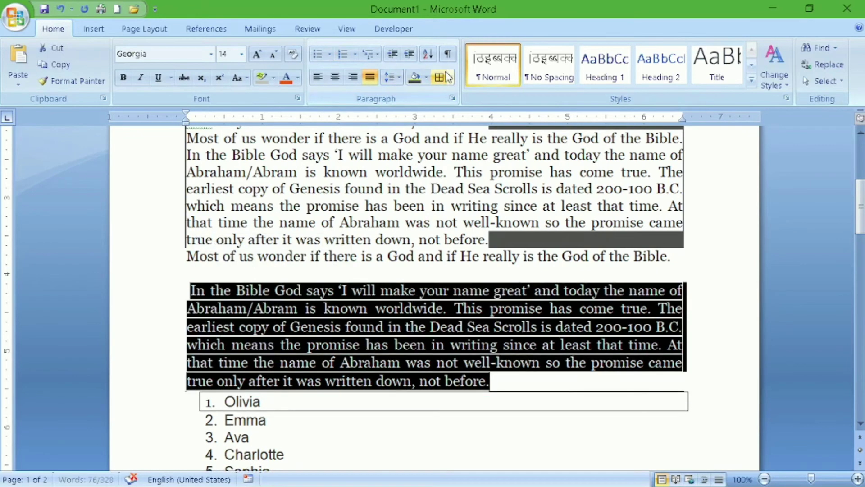
pyautogui.click(452, 78)
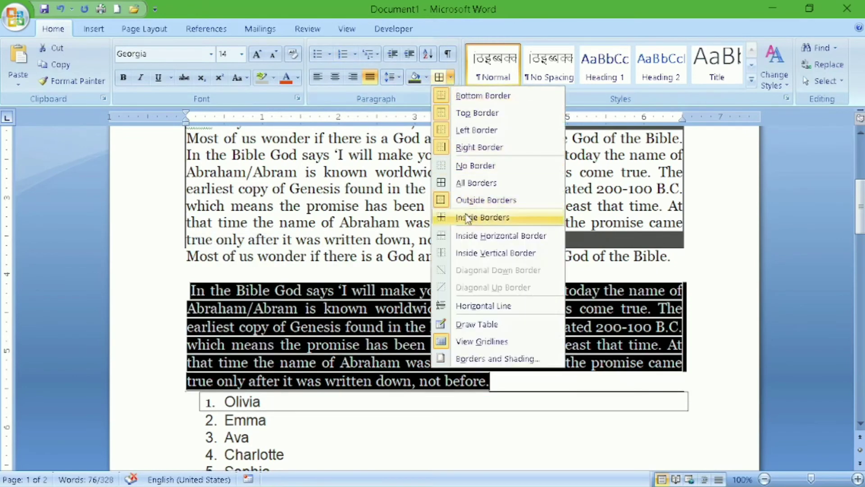
pyautogui.click(469, 147)
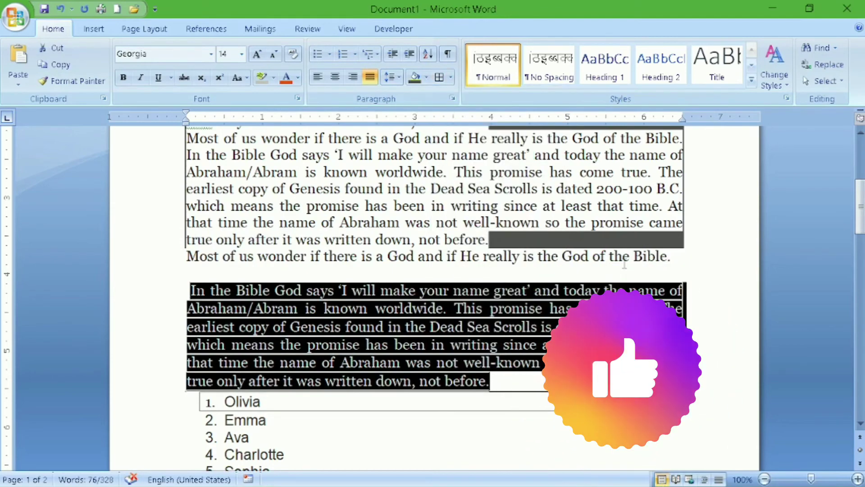
pyautogui.scroll(3, 624, 265)
pyautogui.scroll(-9, 511, 226)
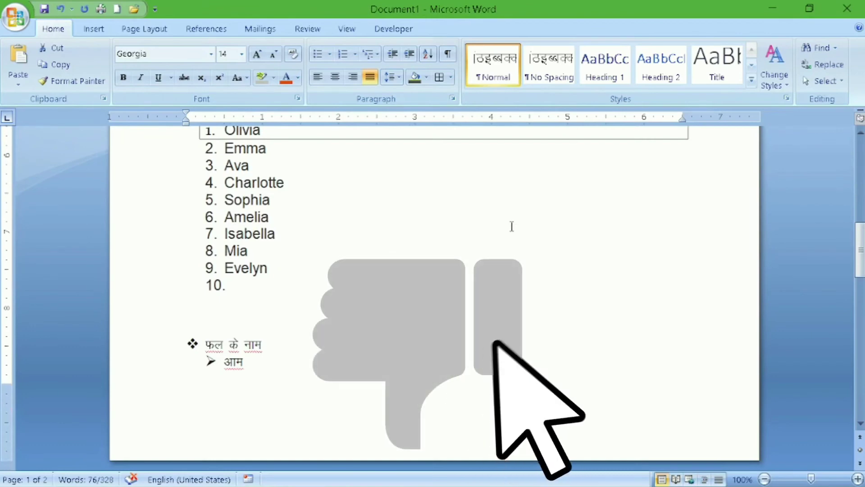
pyautogui.scroll(3, 414, 229)
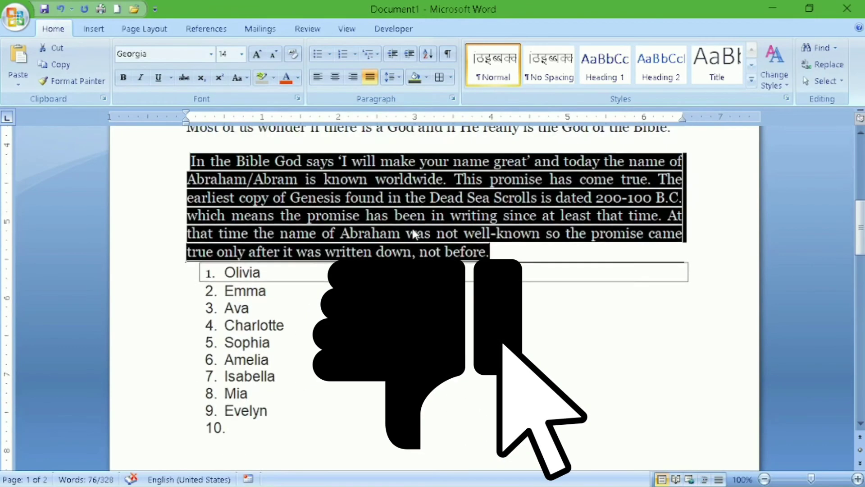
pyautogui.scroll(2, 414, 229)
pyautogui.scroll(5, 414, 228)
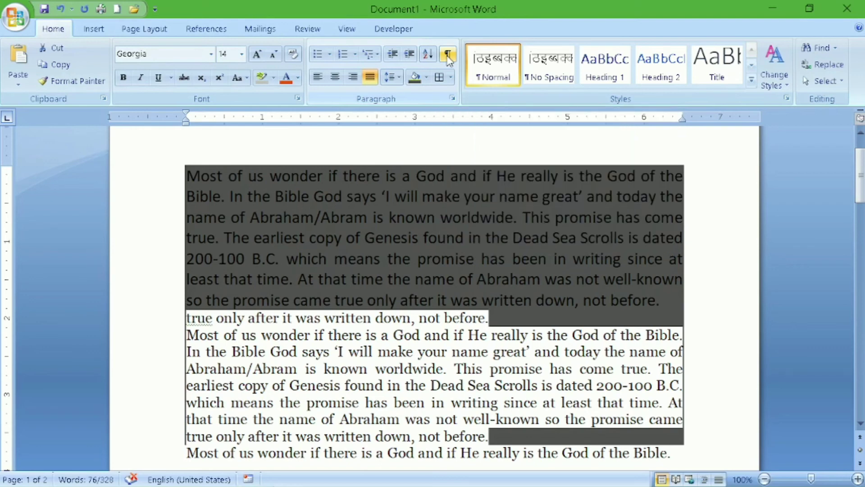
pyautogui.scroll(-1, 447, 172)
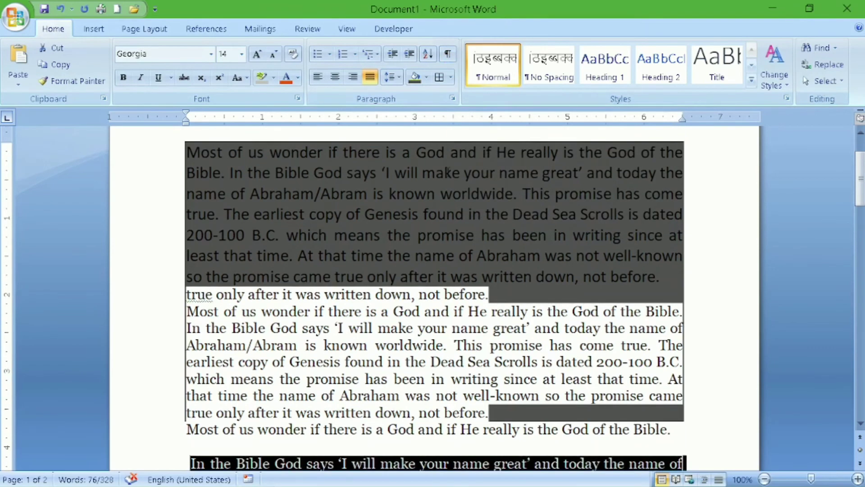